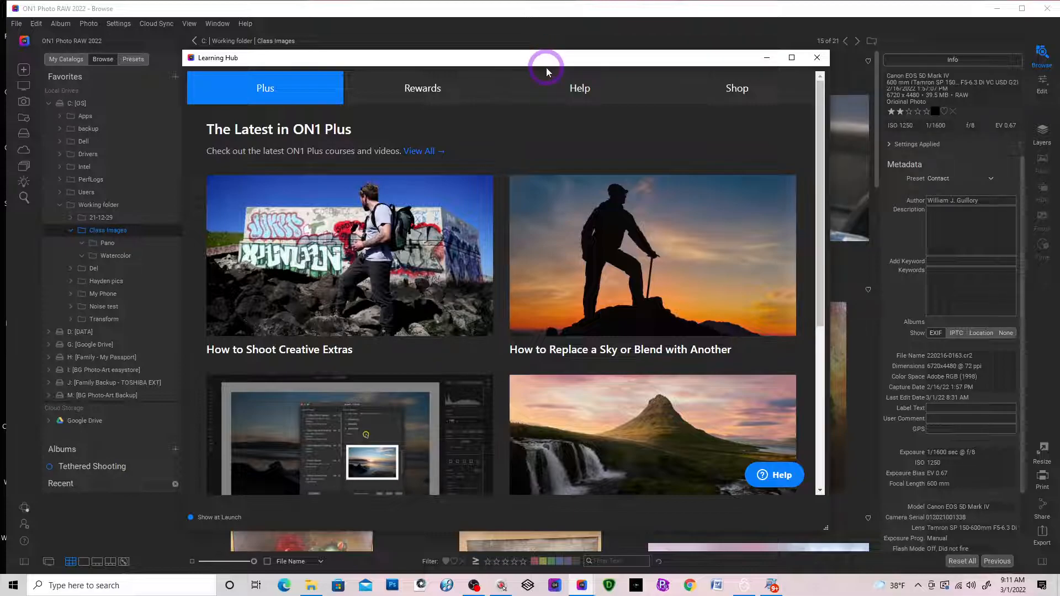
drag(546, 62, 534, 50)
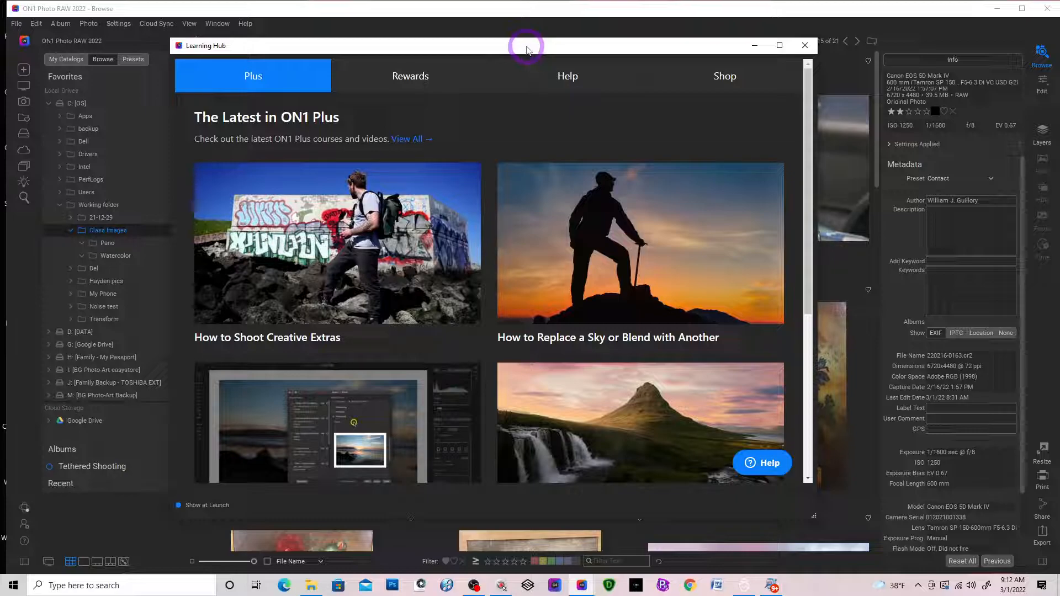
drag(532, 46, 549, 331)
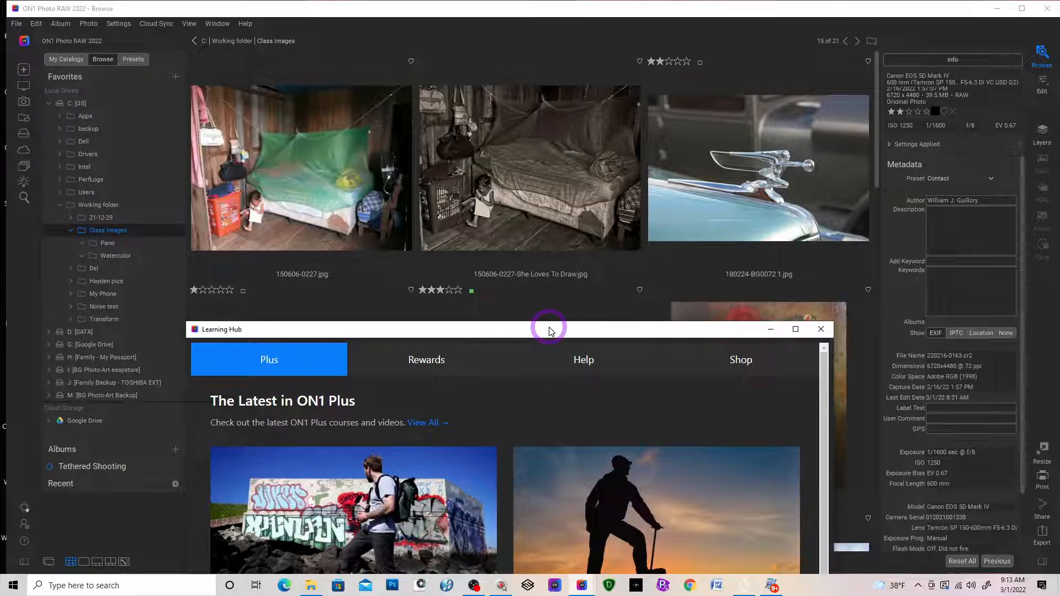
drag(549, 330, 529, 54)
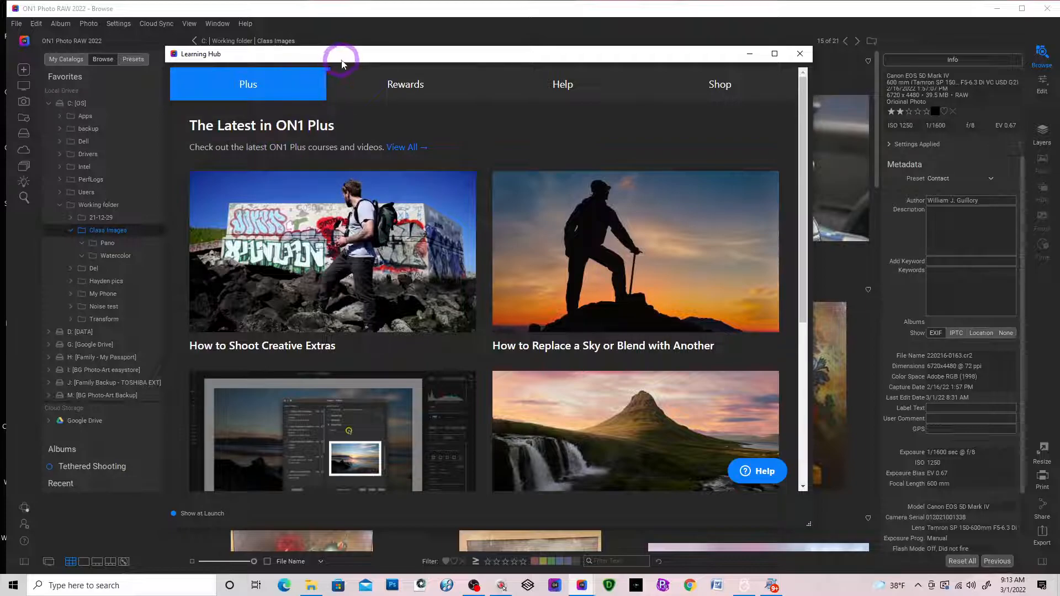
drag(342, 64, 339, 70)
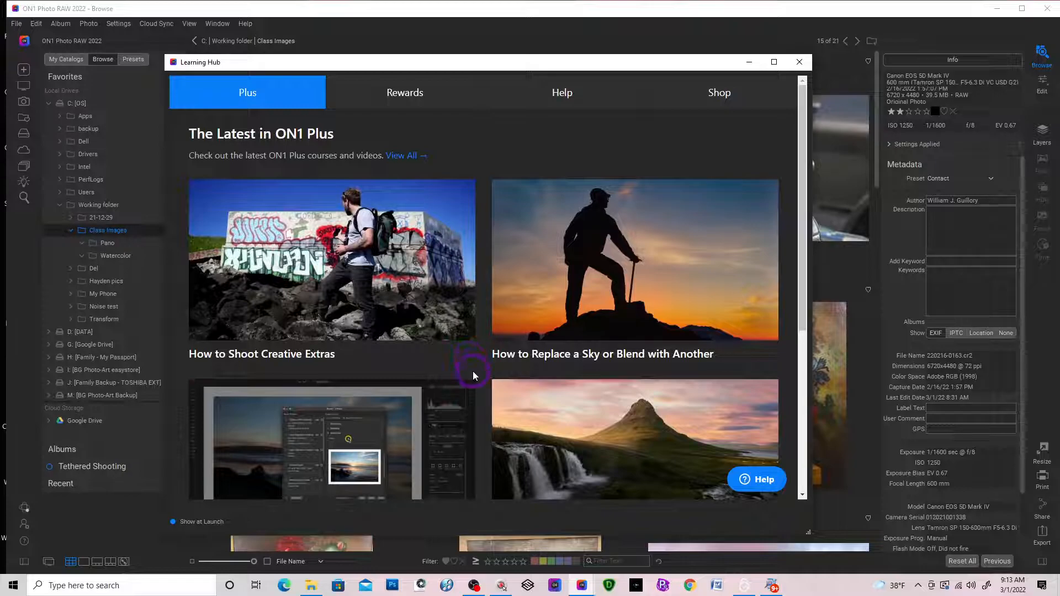
Look through the latest ON1 Plus courses and videos in the Learning Hub and close the hub
scroll(464, 343, down, 1)
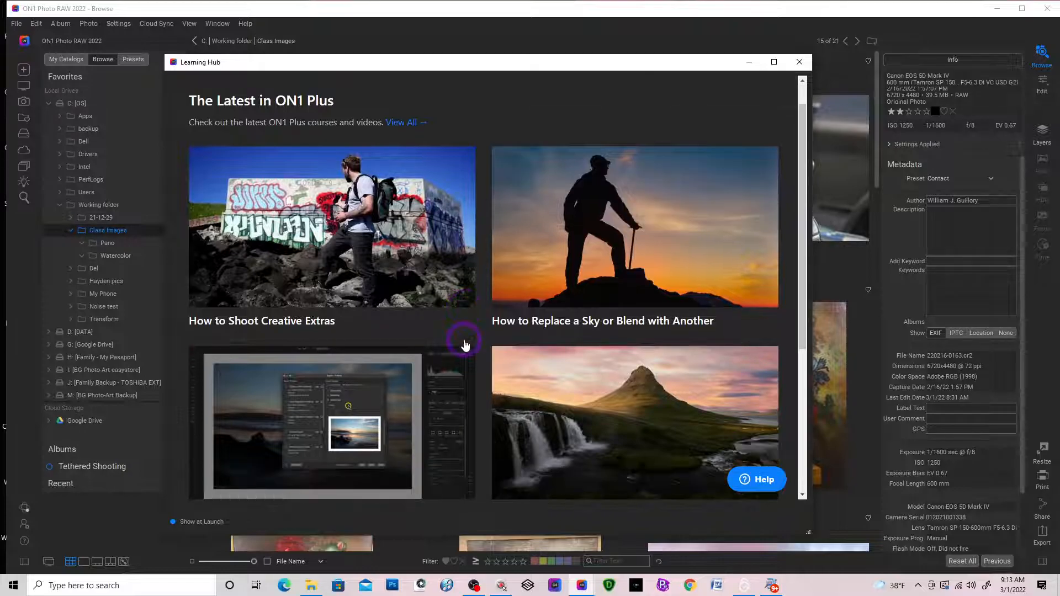
scroll(464, 344, down, 1)
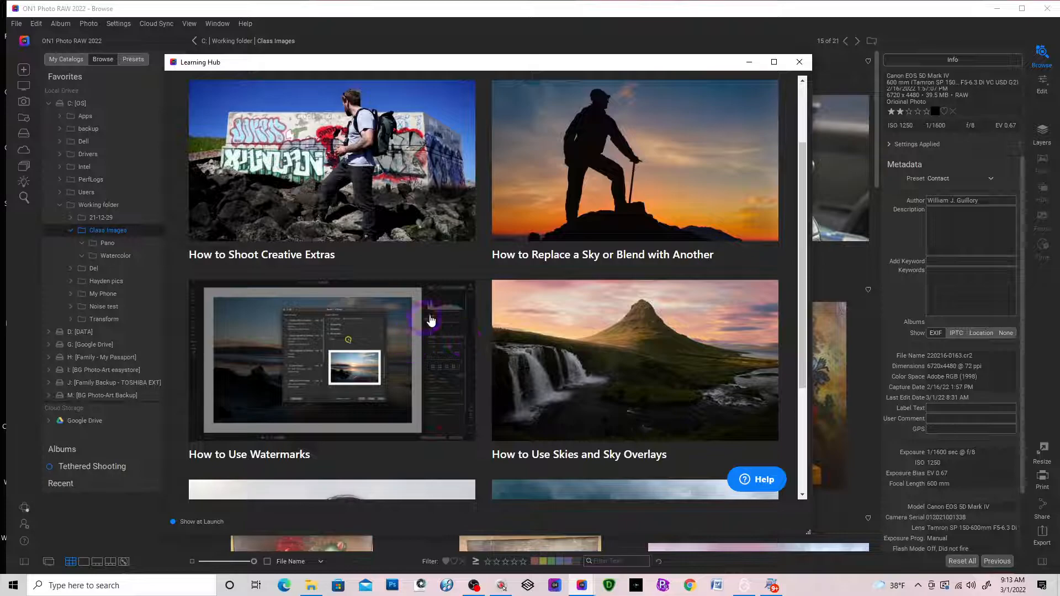
scroll(435, 221, down, 1)
scroll(435, 221, down, 2)
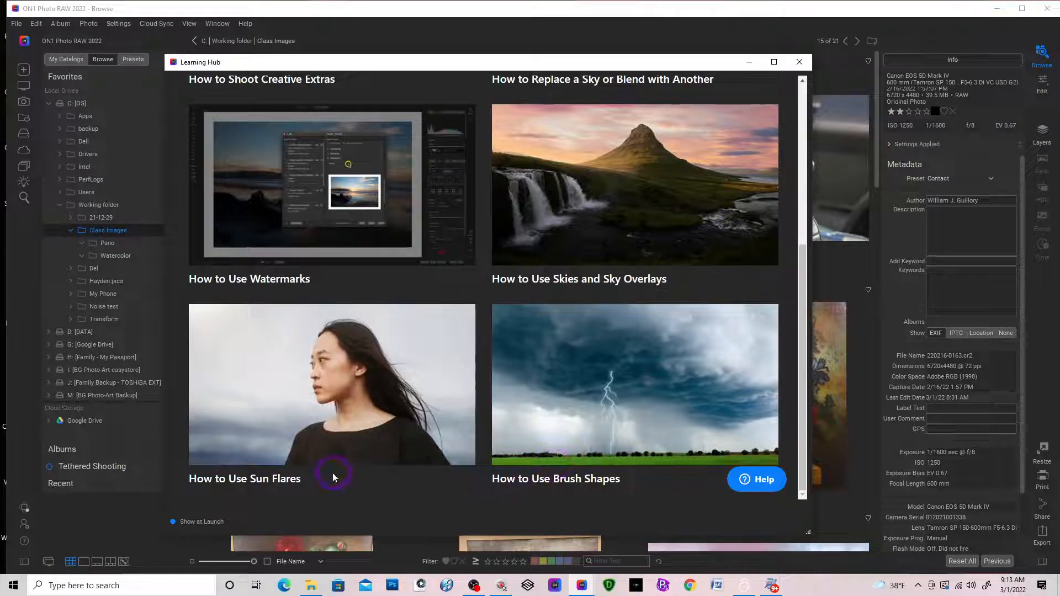
scroll(395, 348, up, 1)
scroll(394, 348, up, 3)
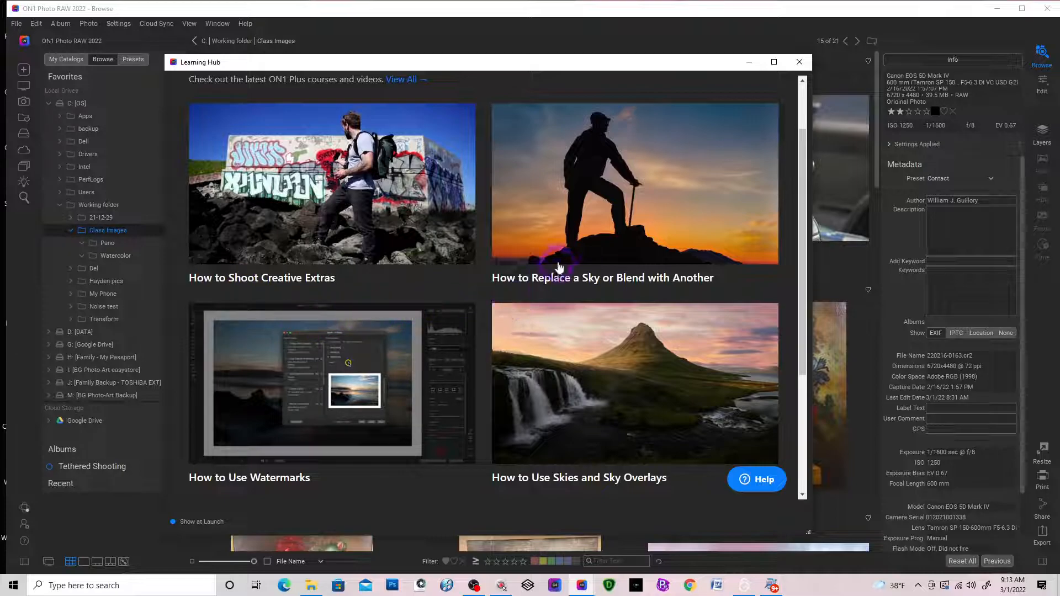
scroll(553, 286, up, 1)
scroll(553, 287, up, 1)
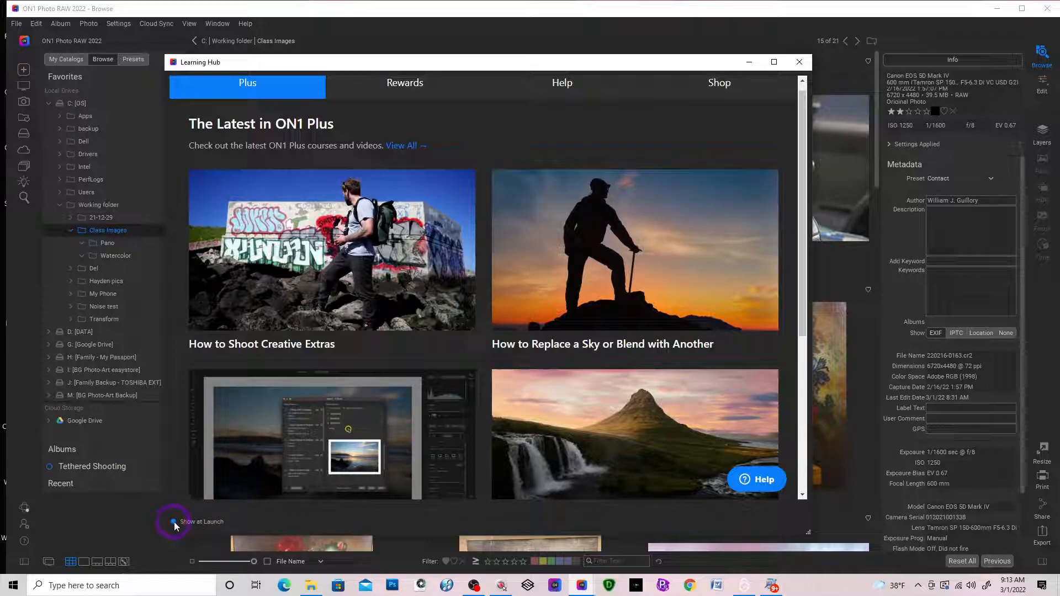
click(800, 62)
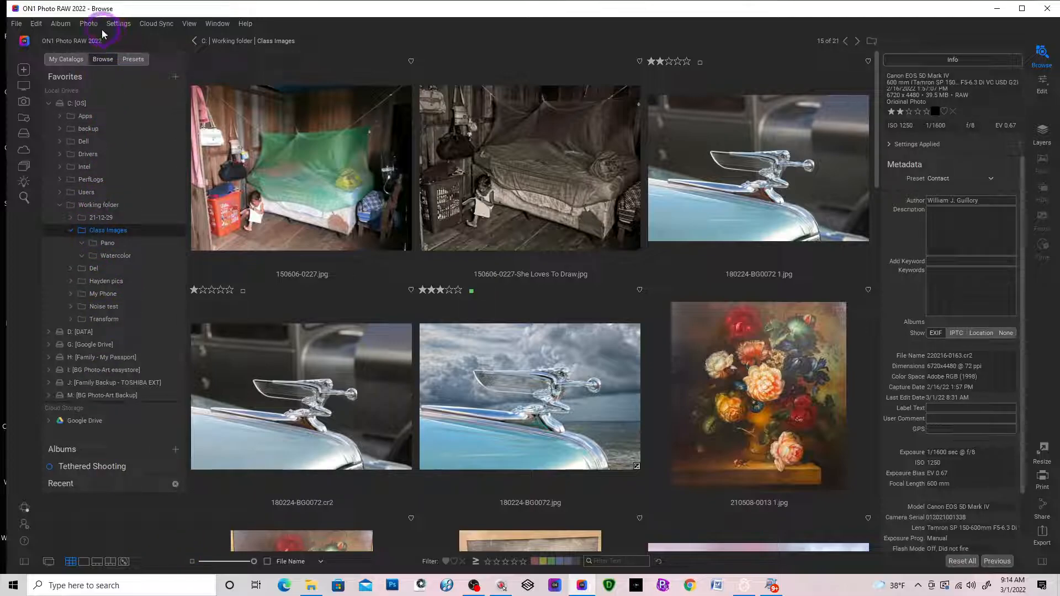
Reopen the Learning Hub and close it again
click(246, 24)
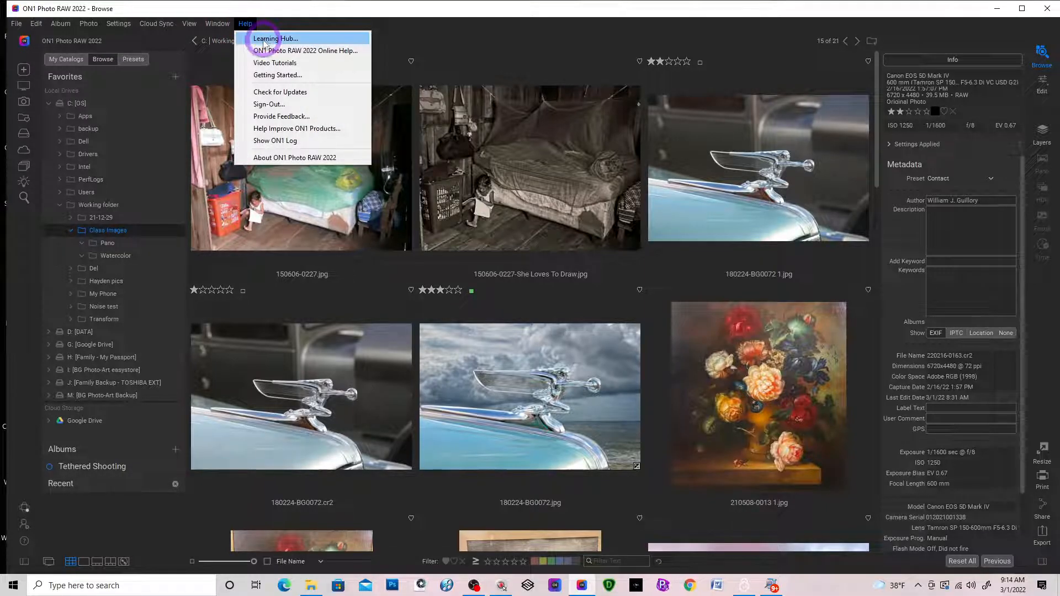
click(264, 39)
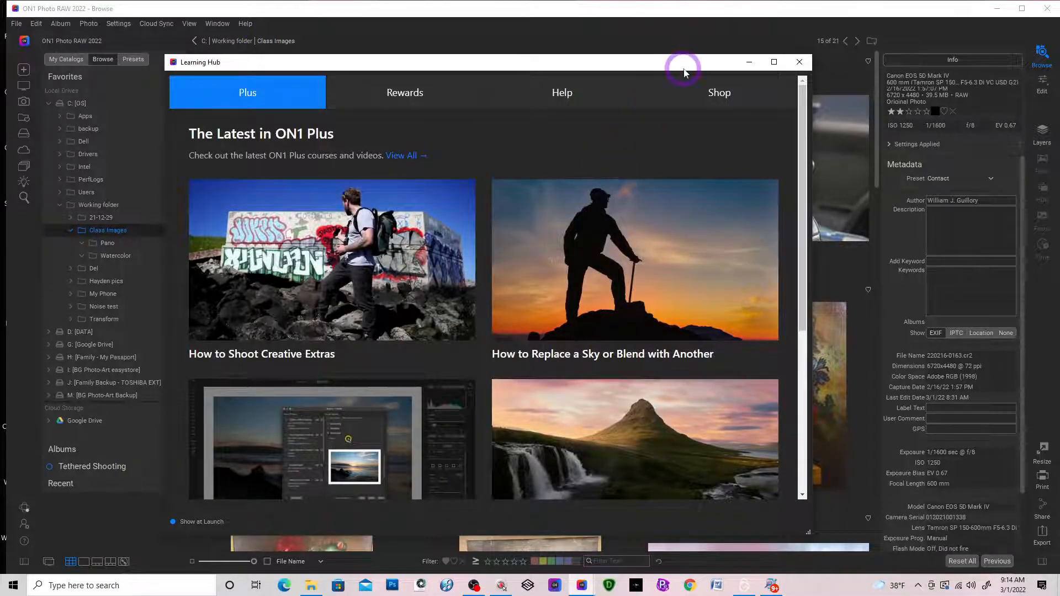
click(800, 63)
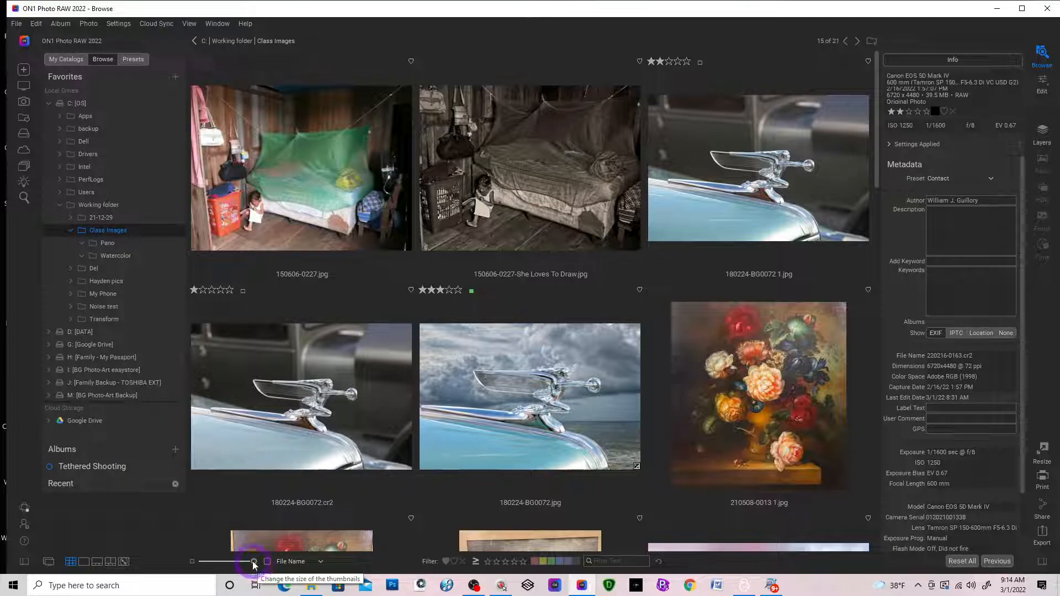
Shrink the Class Images thumbnails to seven per row and enlarge them back to three per row
drag(254, 561, 212, 562)
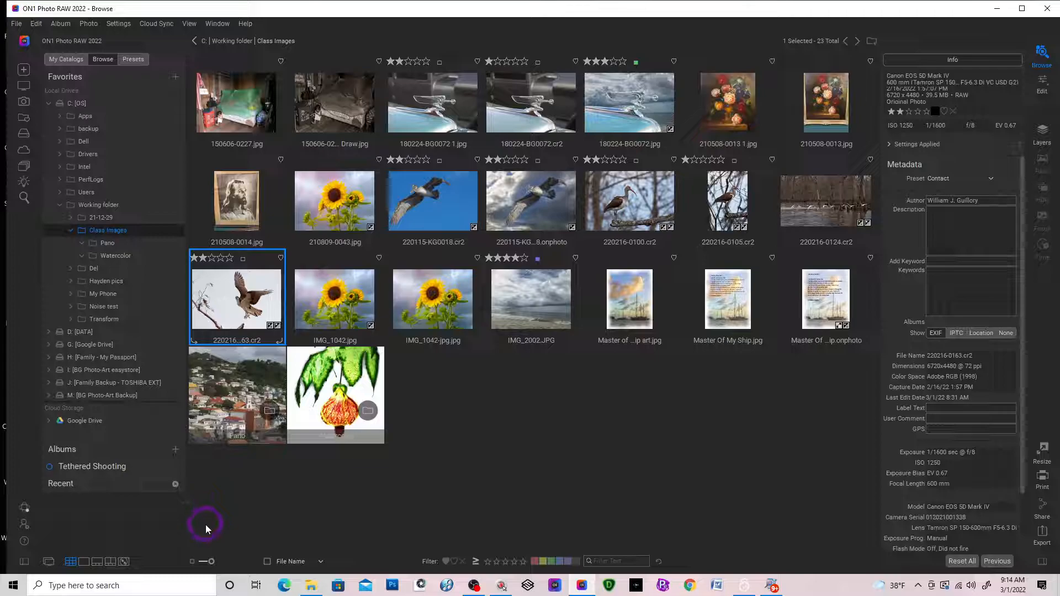
drag(212, 562, 246, 561)
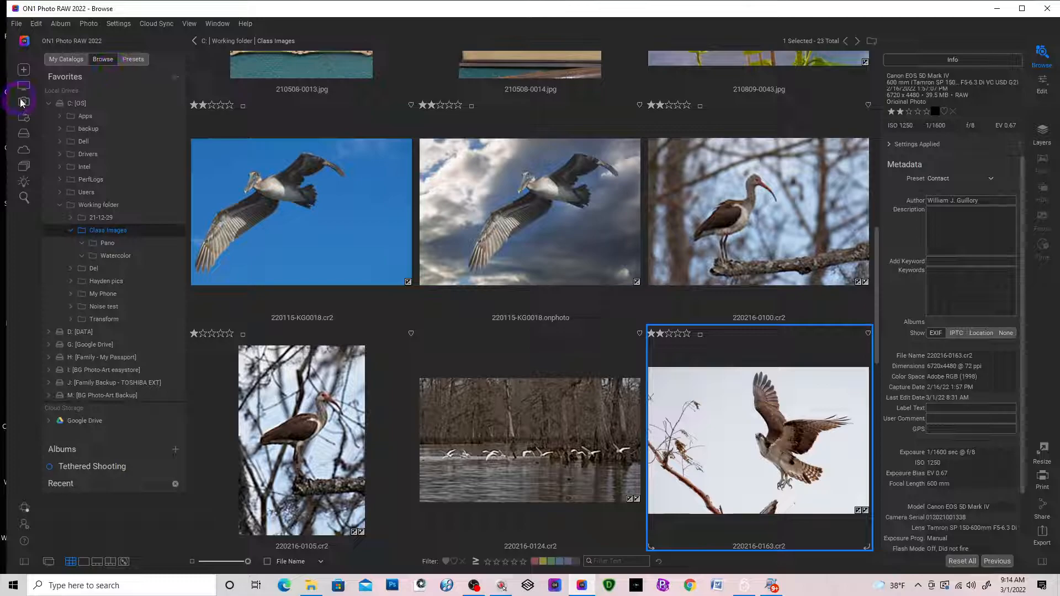
View the cataloged folders and the preset categories, and return to browsing the local drive folders
click(60, 58)
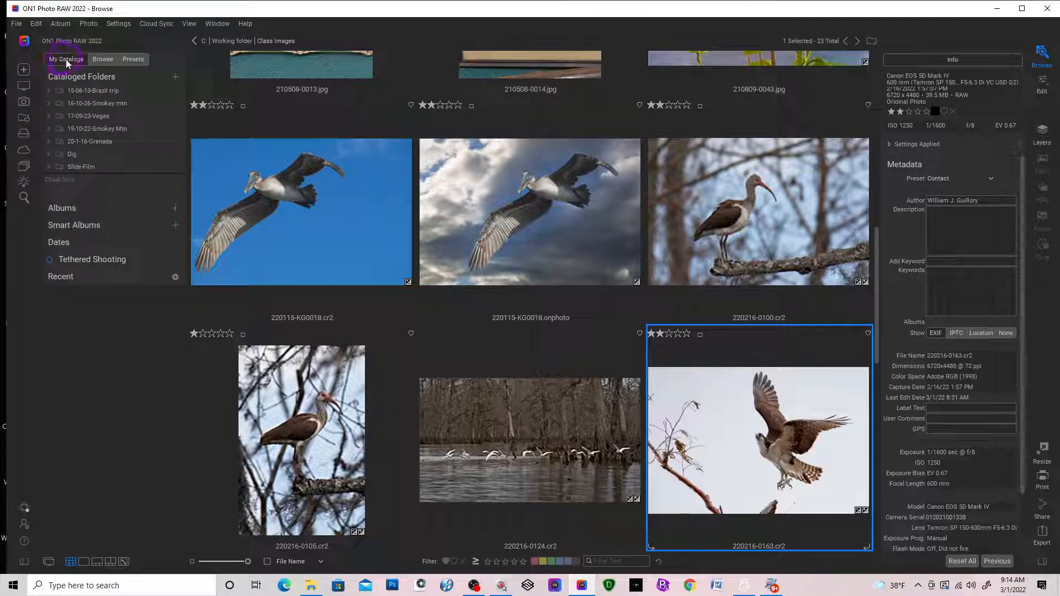
click(103, 59)
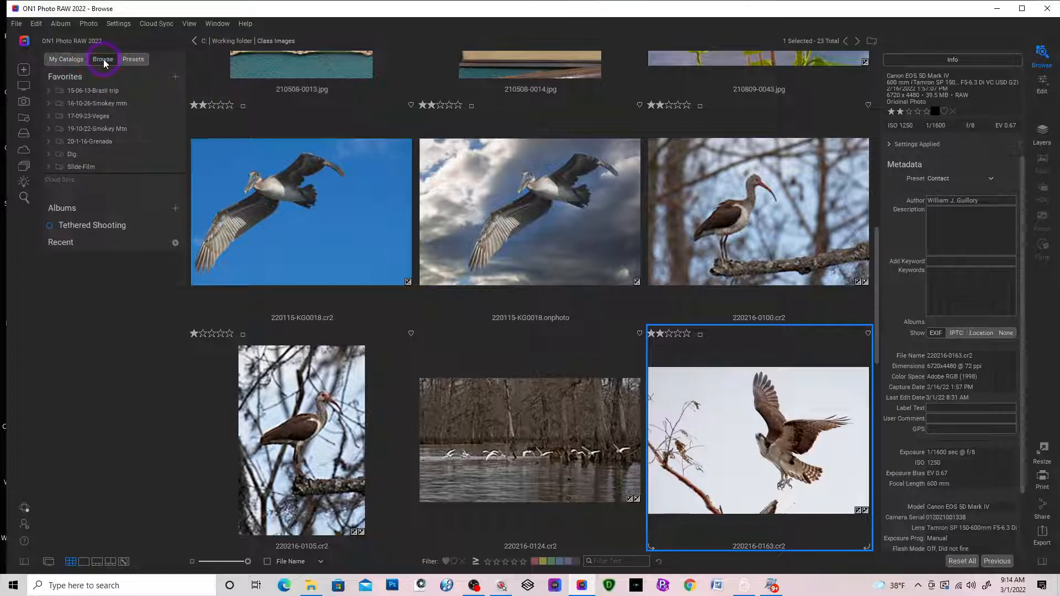
click(136, 65)
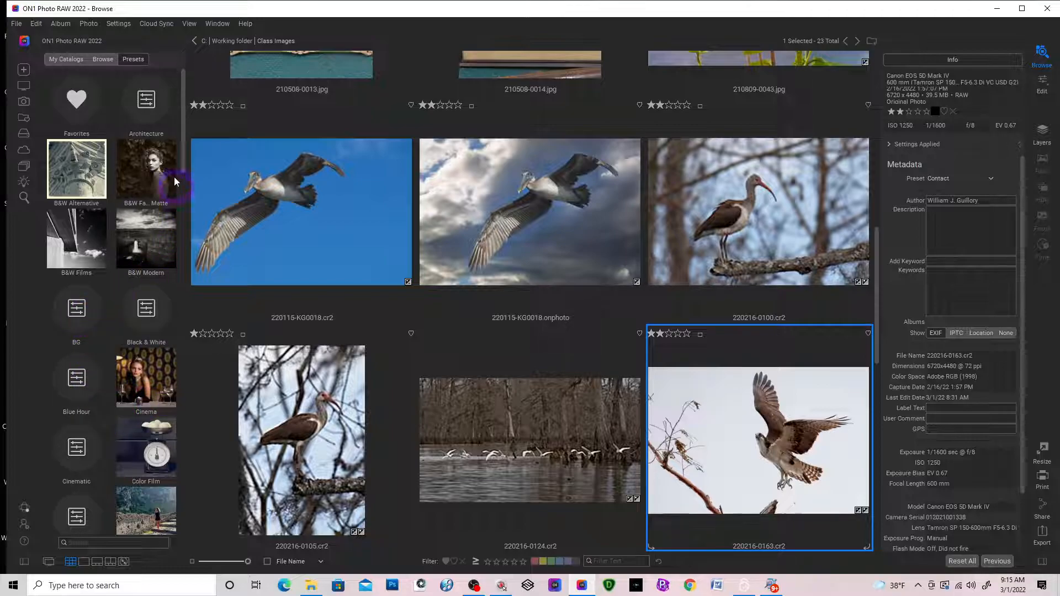
click(101, 58)
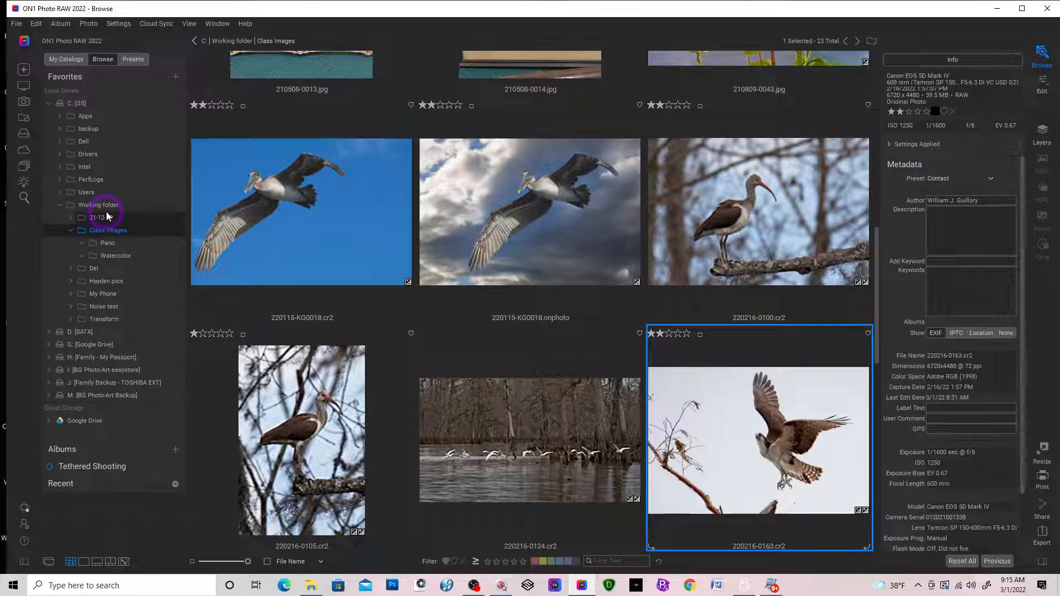
Open Advanced Search and view its saved searches, keeping Cataloged selected
click(24, 197)
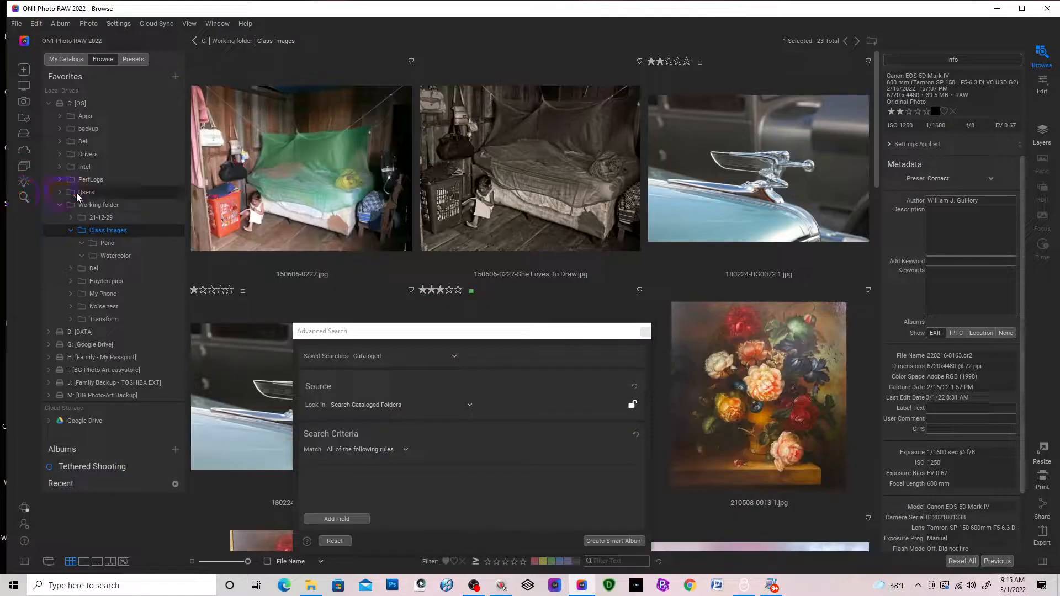
drag(503, 332, 481, 221)
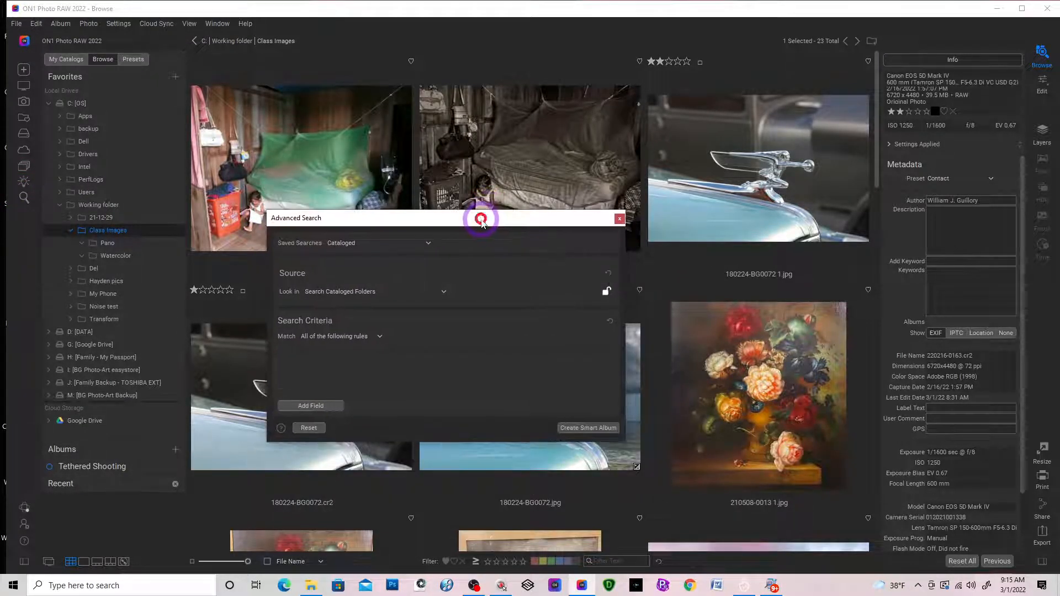
click(343, 243)
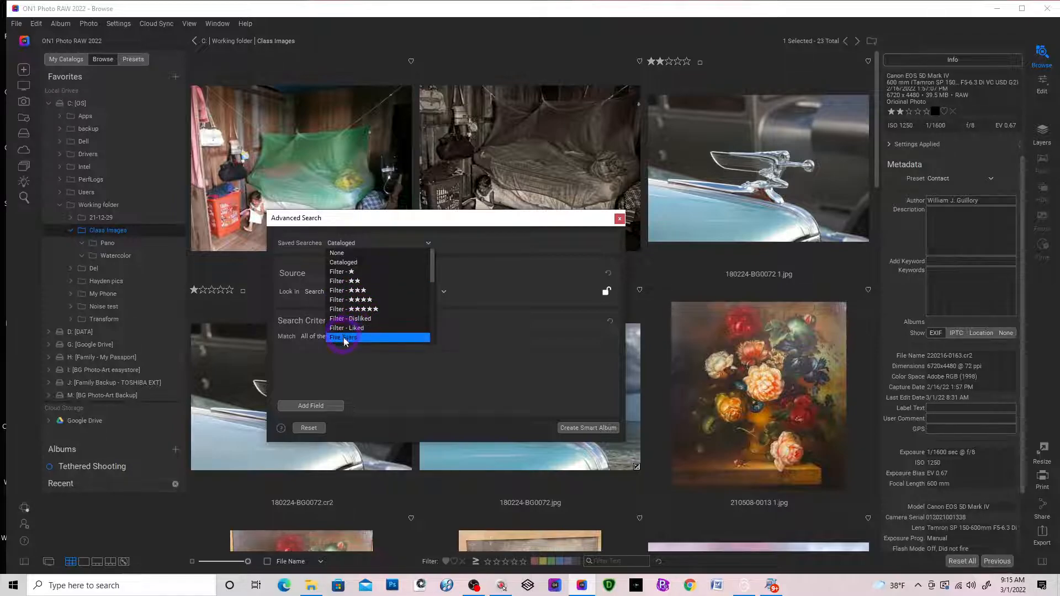
click(341, 244)
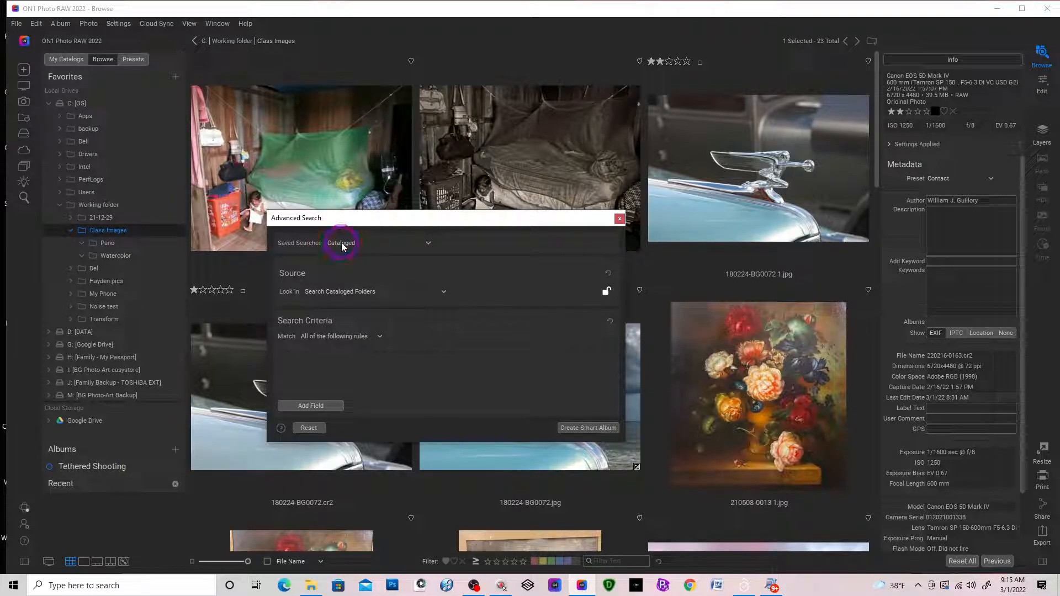
click(435, 278)
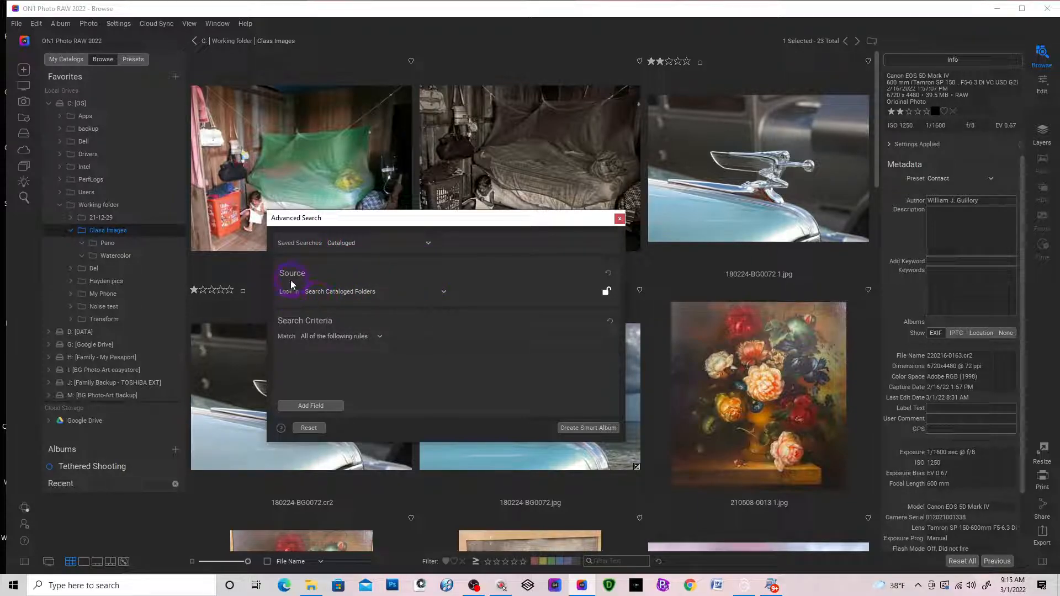
Search the cataloged folders with a rule that Everything contains BLUE
click(366, 291)
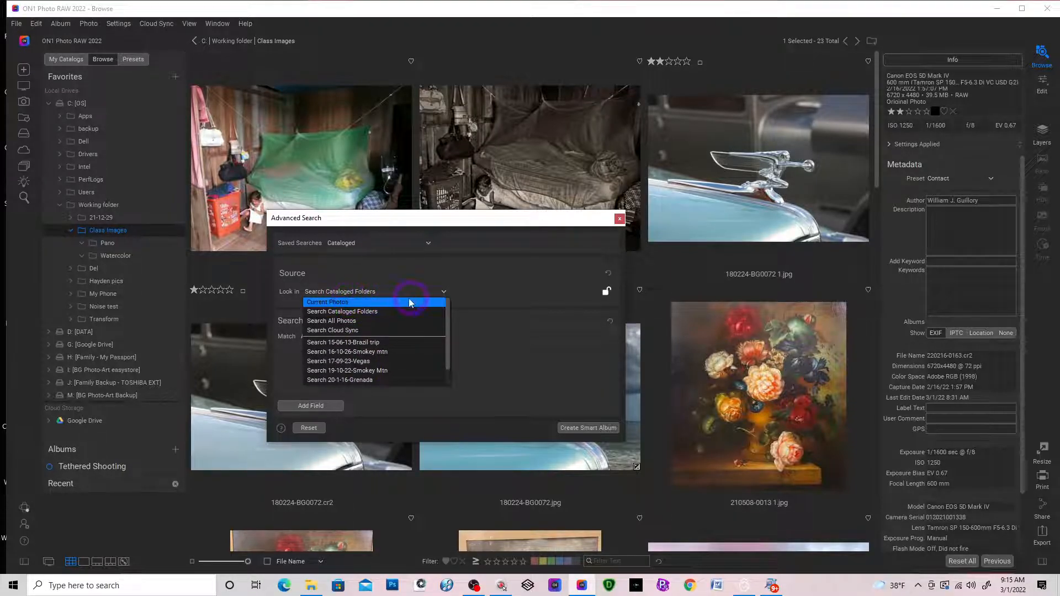
click(360, 312)
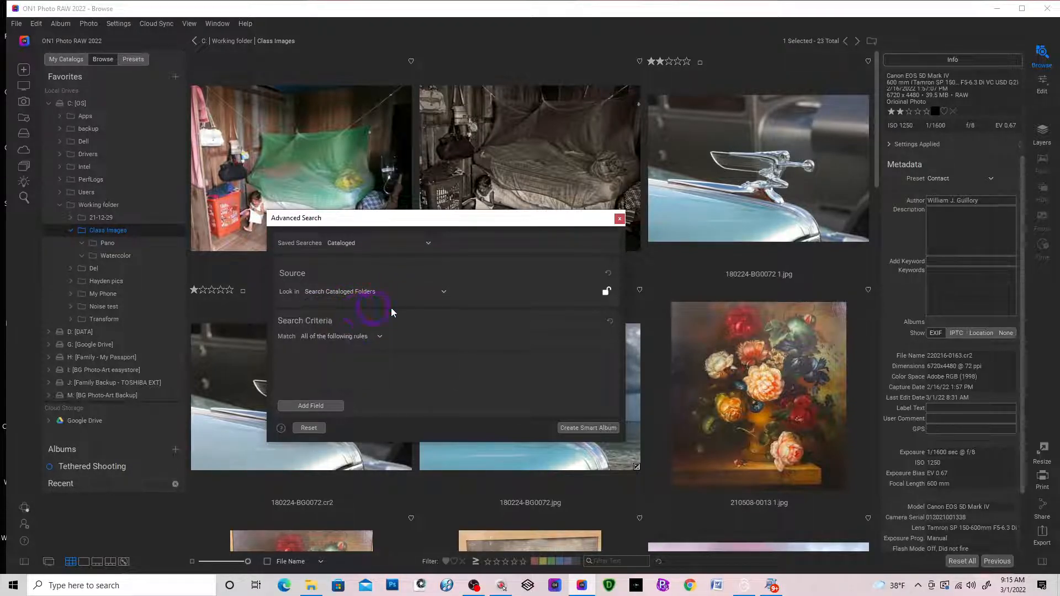
click(312, 406)
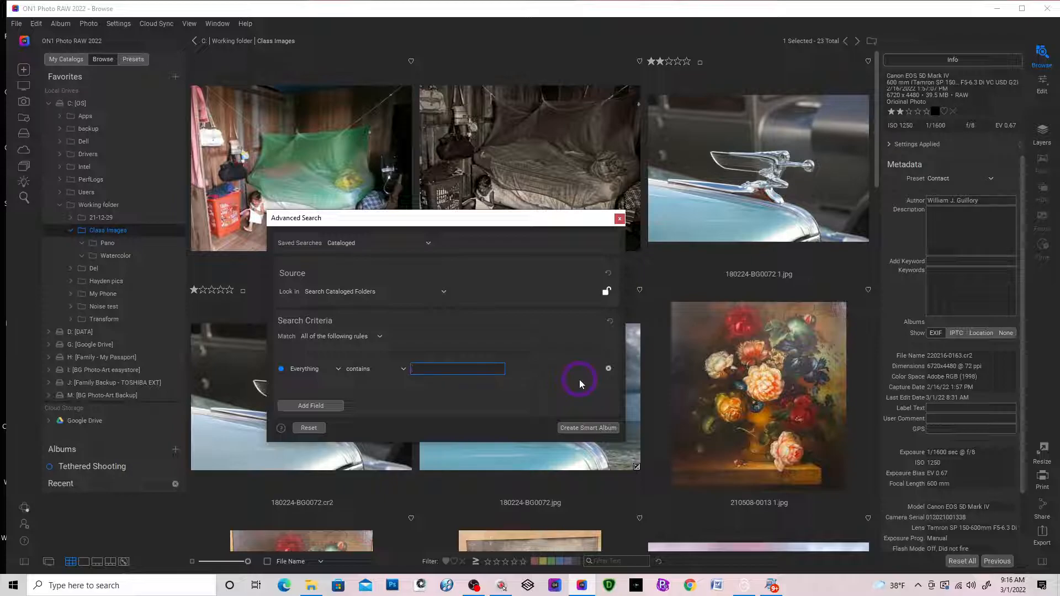
text(BLUE)
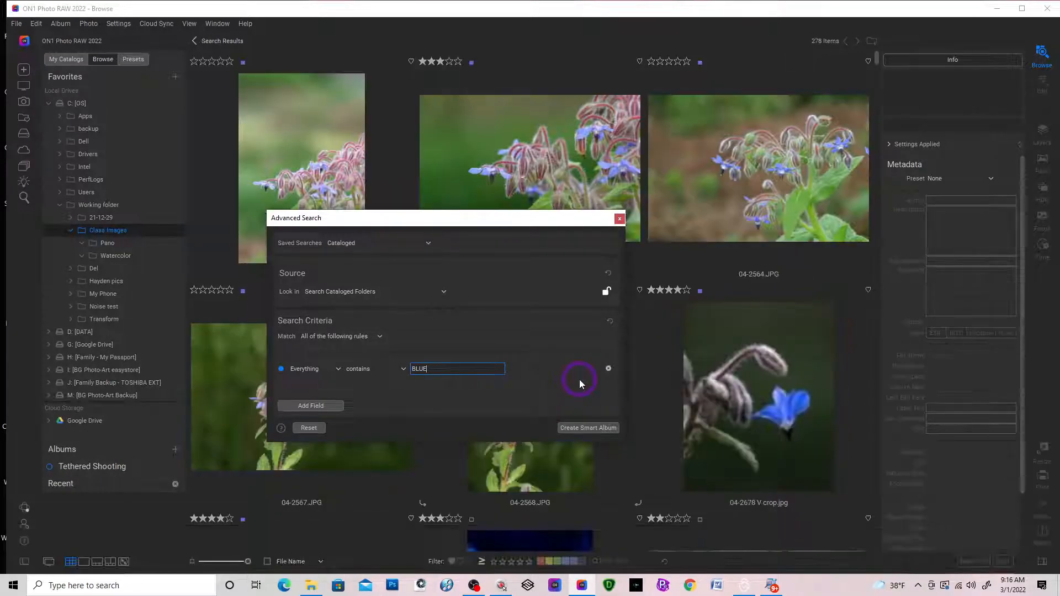
Look through the search results and examine the keywords of photos 060514-0006.cr2 and 070223-0006.cr2
drag(563, 218, 482, 336)
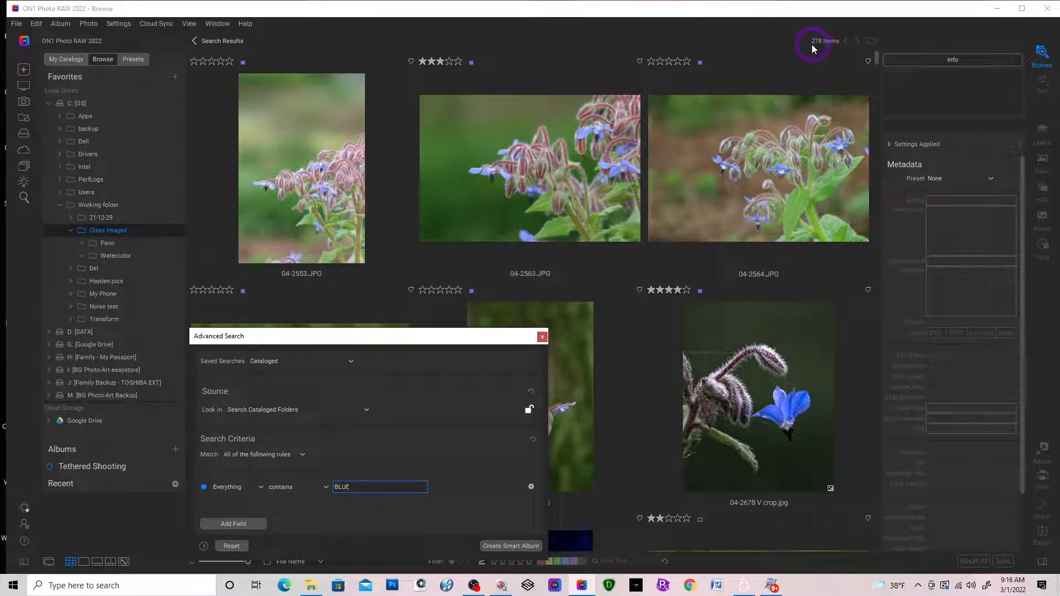
scroll(723, 194, down, 5)
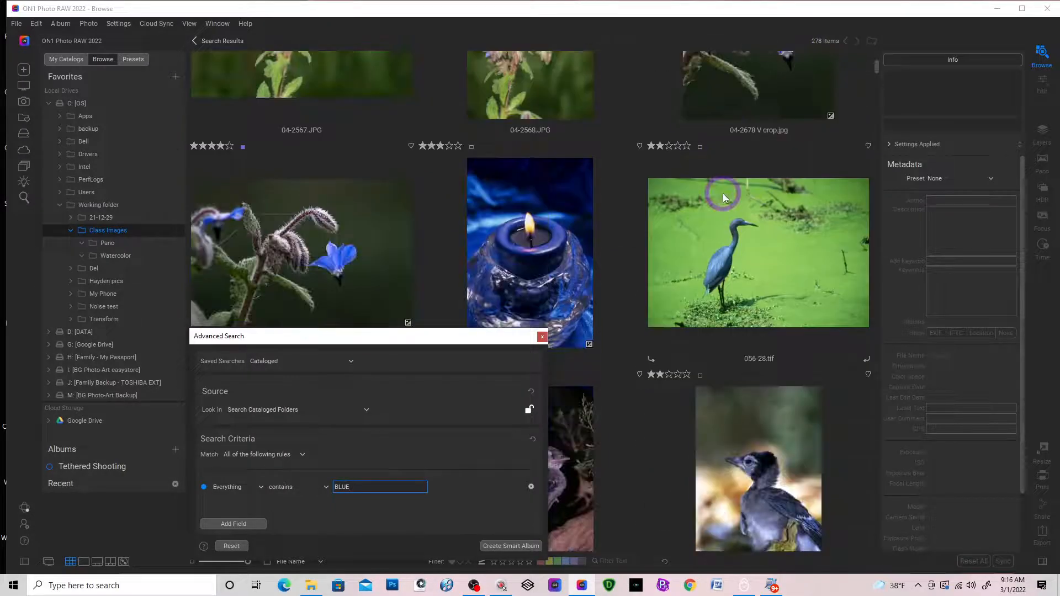
scroll(724, 193, down, 6)
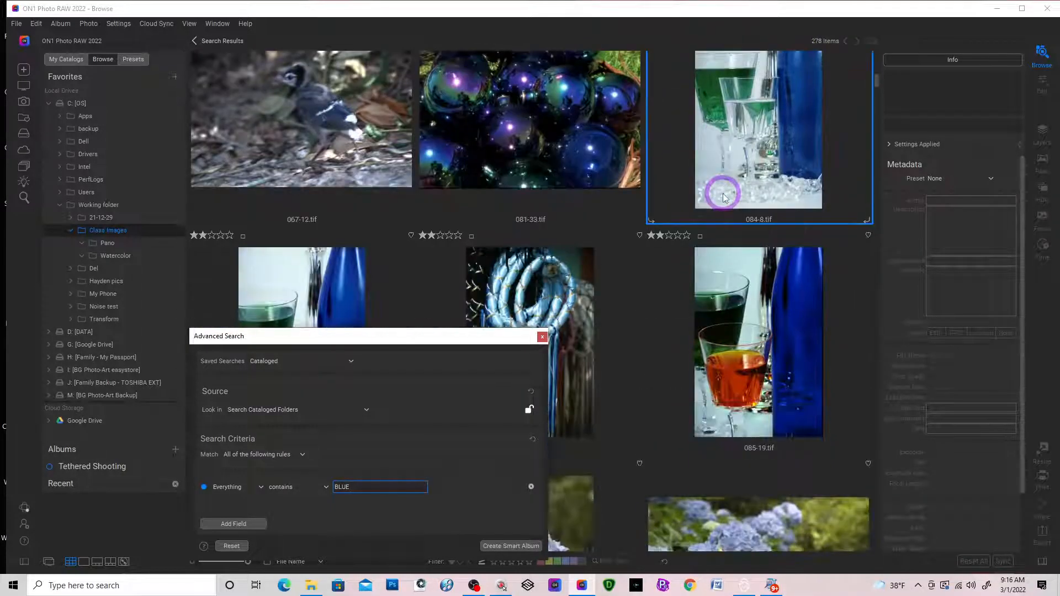
scroll(725, 197, down, 8)
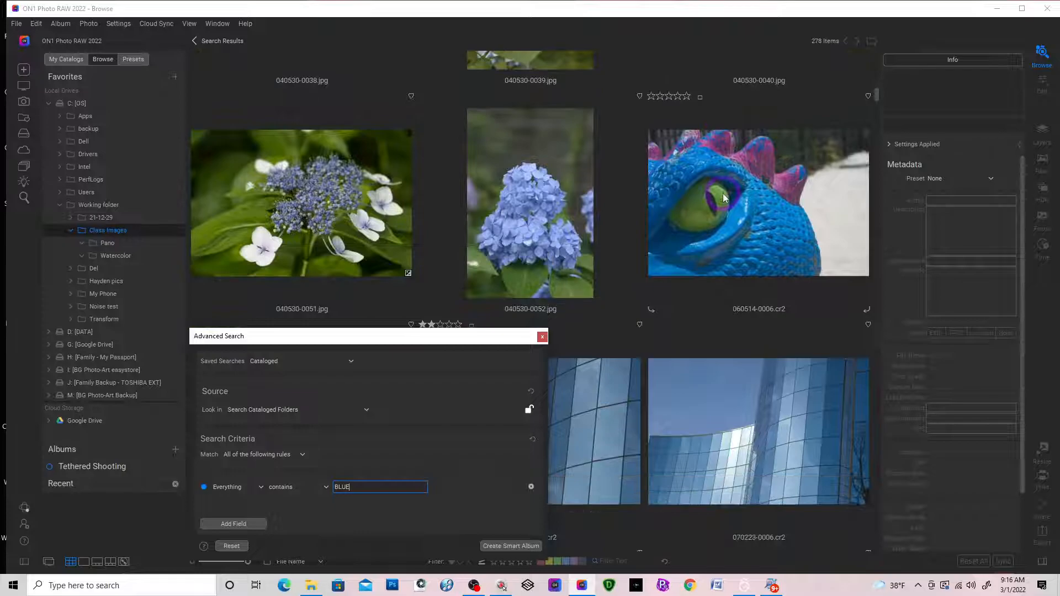
click(740, 224)
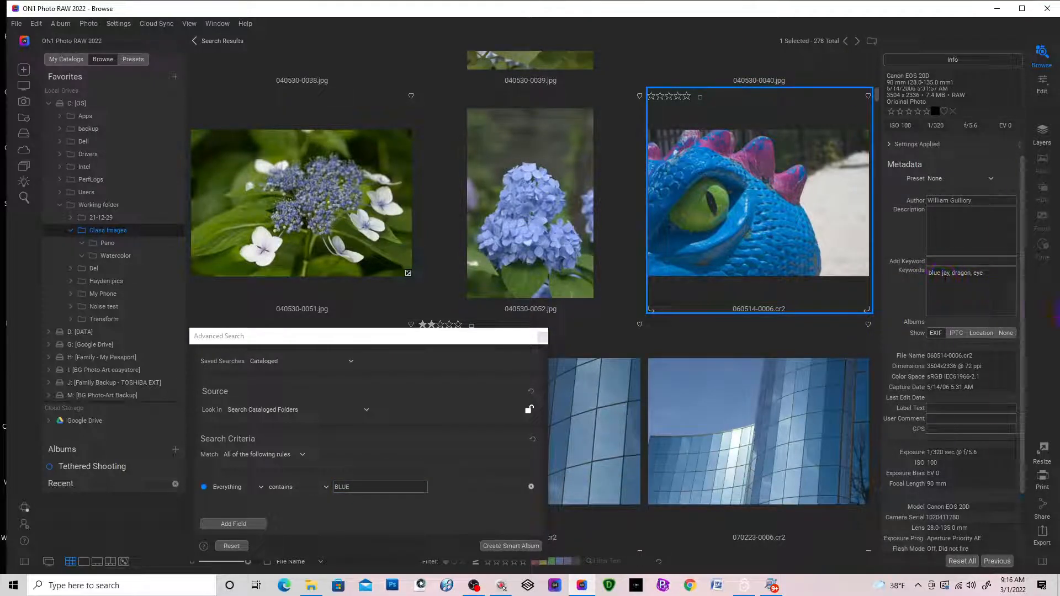
scroll(765, 221, down, 1)
click(786, 346)
scroll(821, 357, down, 5)
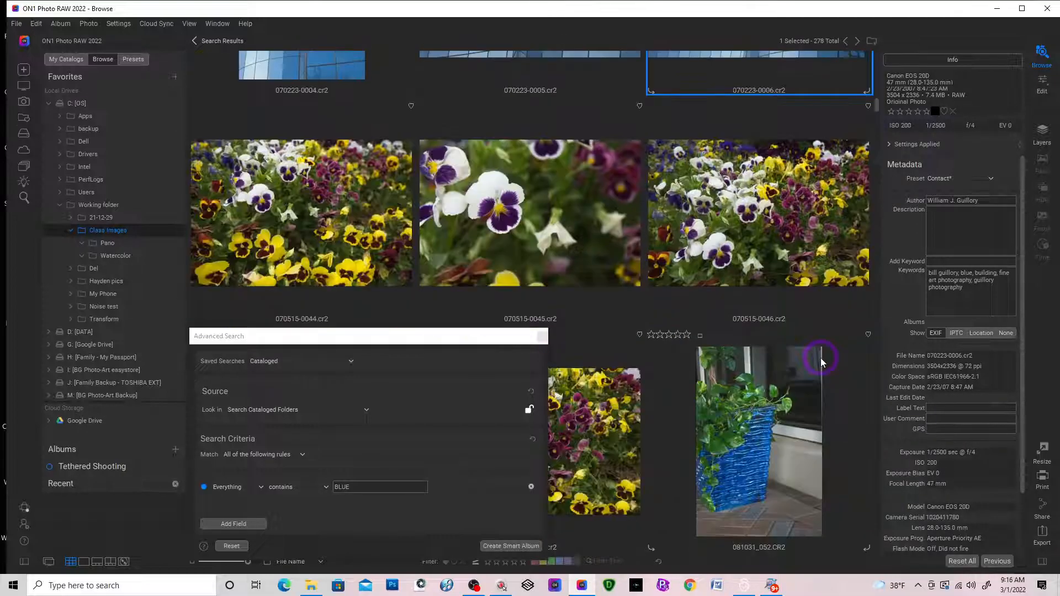
scroll(820, 358, down, 10)
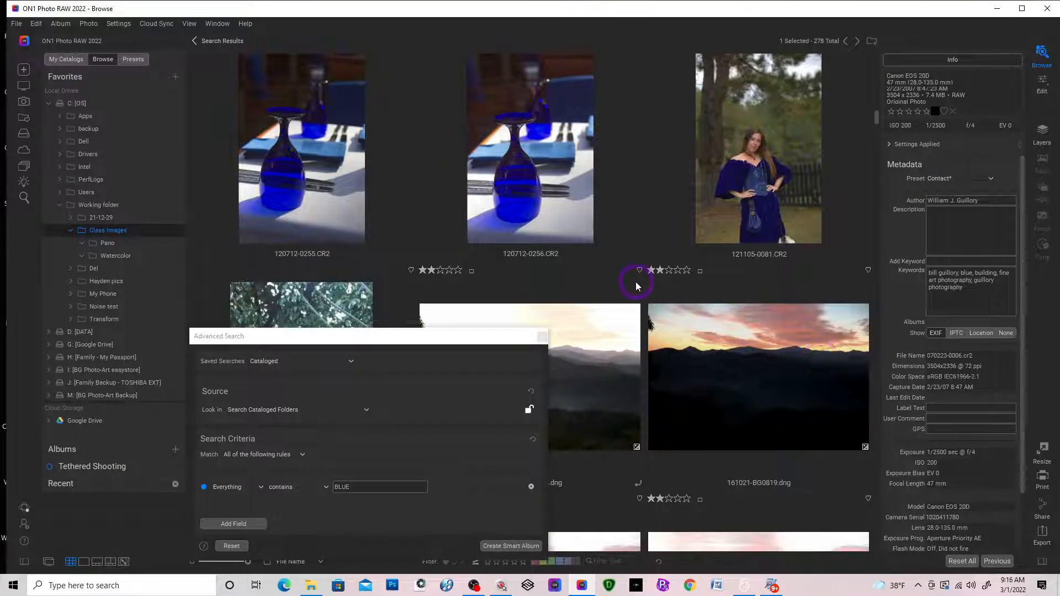
Change the Advanced Search rule for the cataloged folders to Everything contains NATURE
scroll(637, 286, down, 2)
drag(448, 340, 626, 131)
click(543, 281)
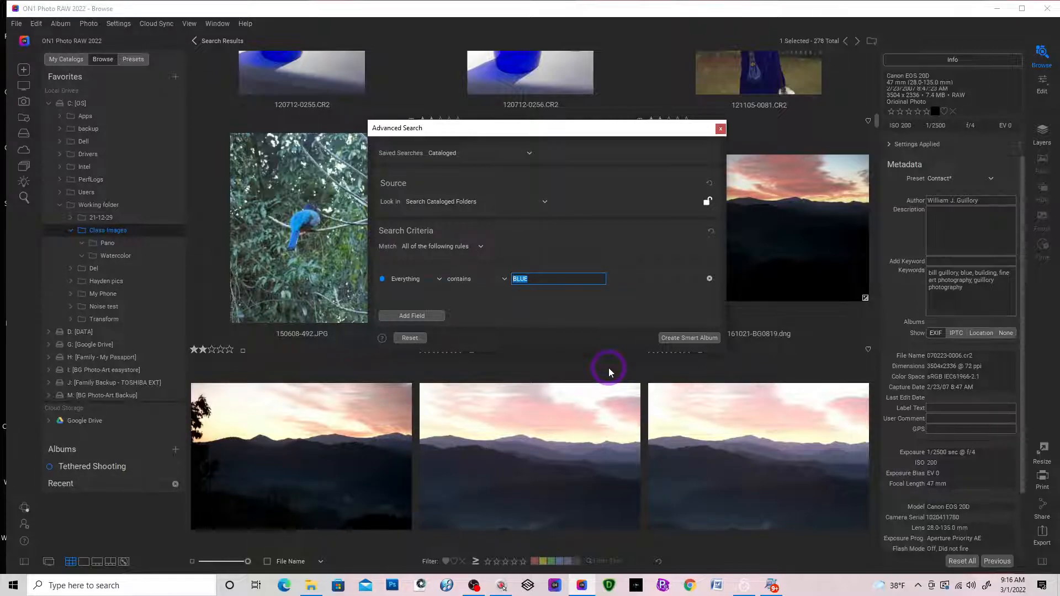
text(NATUR)
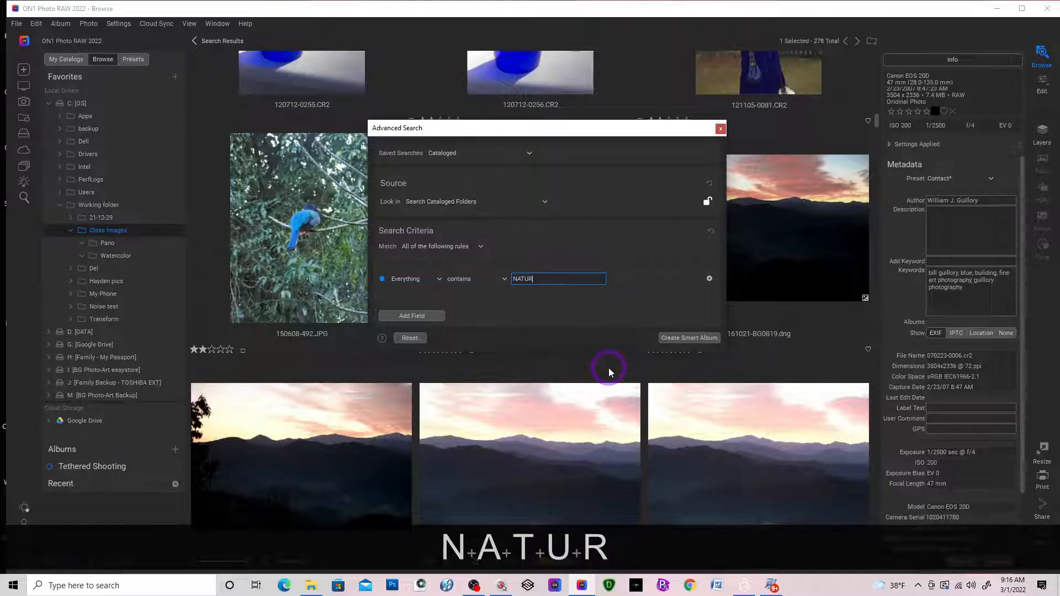
text(E)
Look through the NATURE search results and close Advanced Search
drag(621, 132, 532, 374)
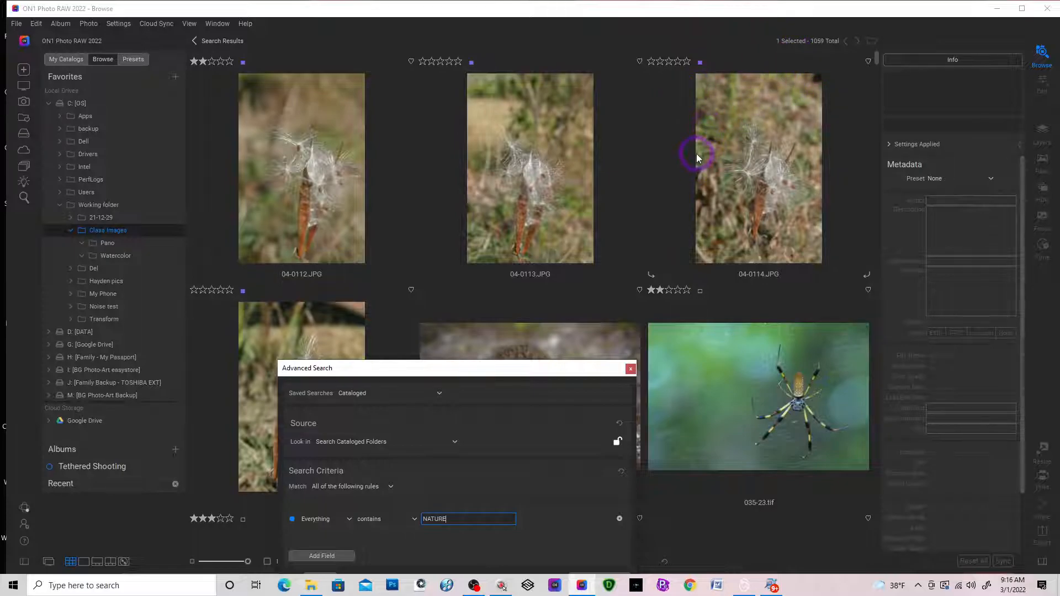
scroll(605, 237, down, 10)
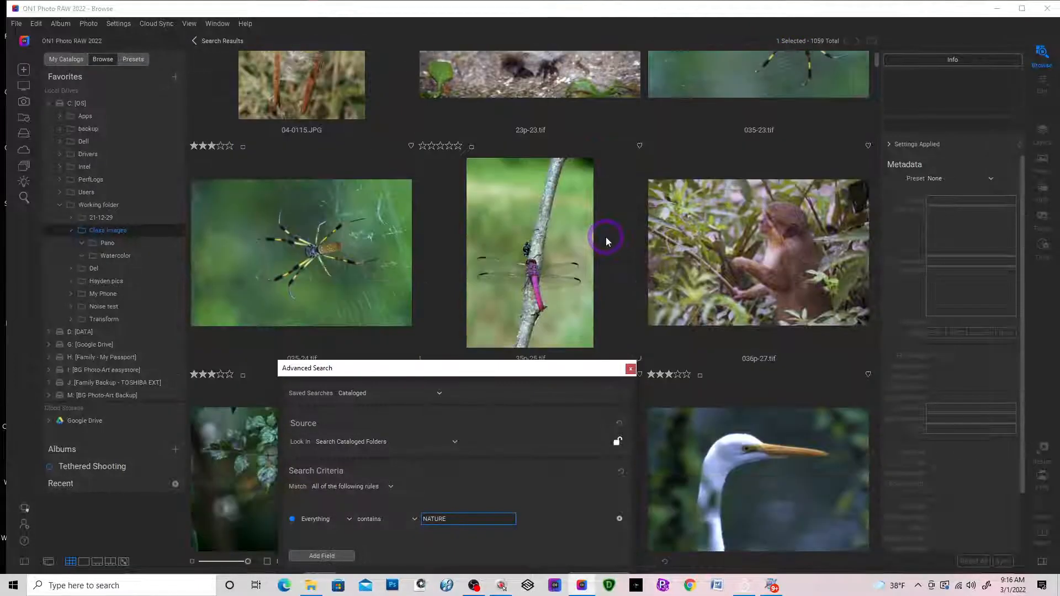
scroll(605, 237, down, 15)
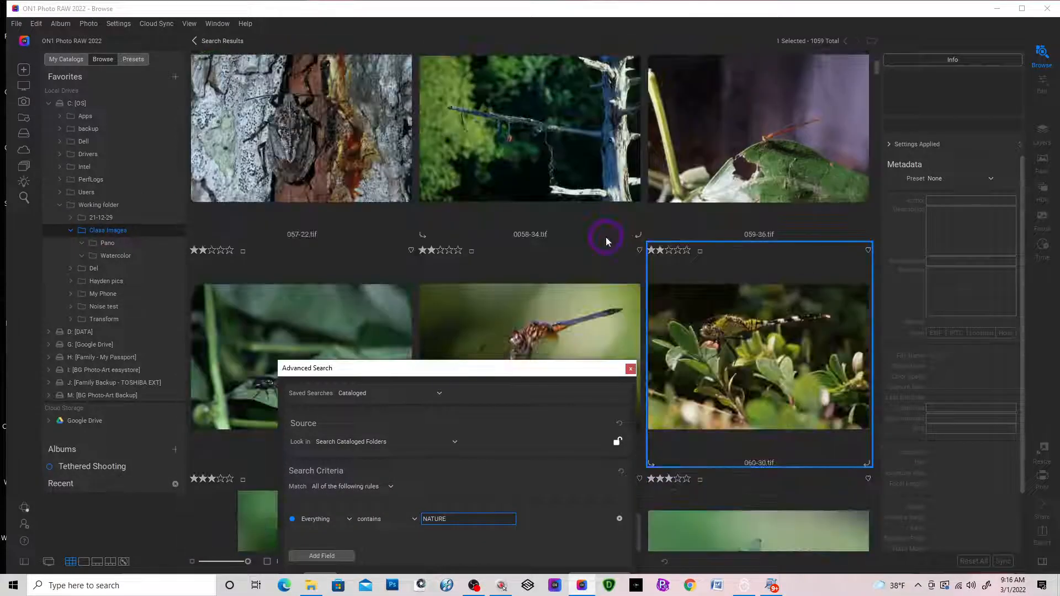
scroll(605, 237, down, 15)
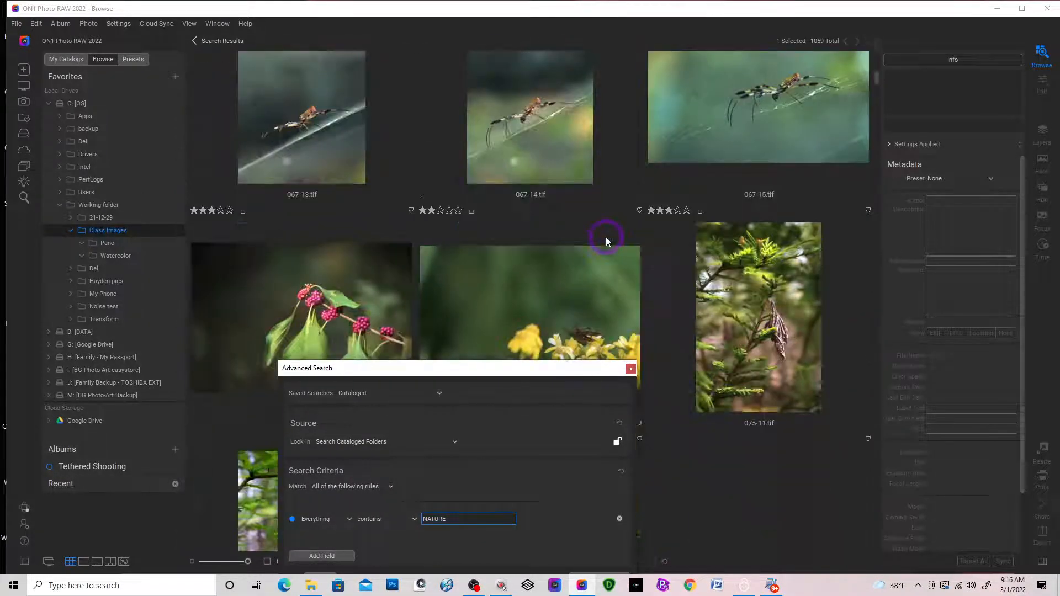
scroll(606, 237, down, 10)
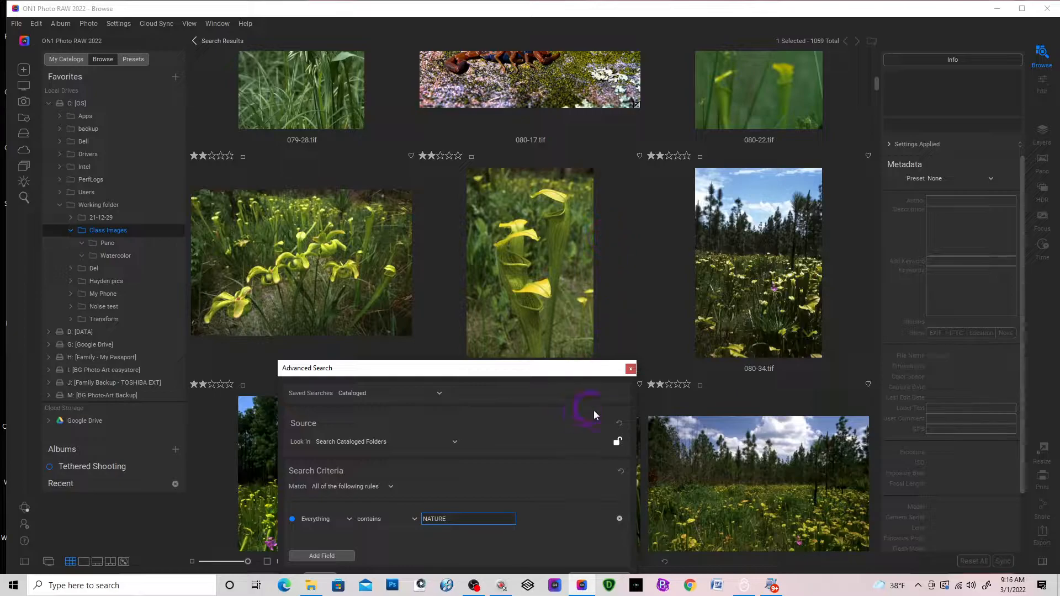
click(629, 369)
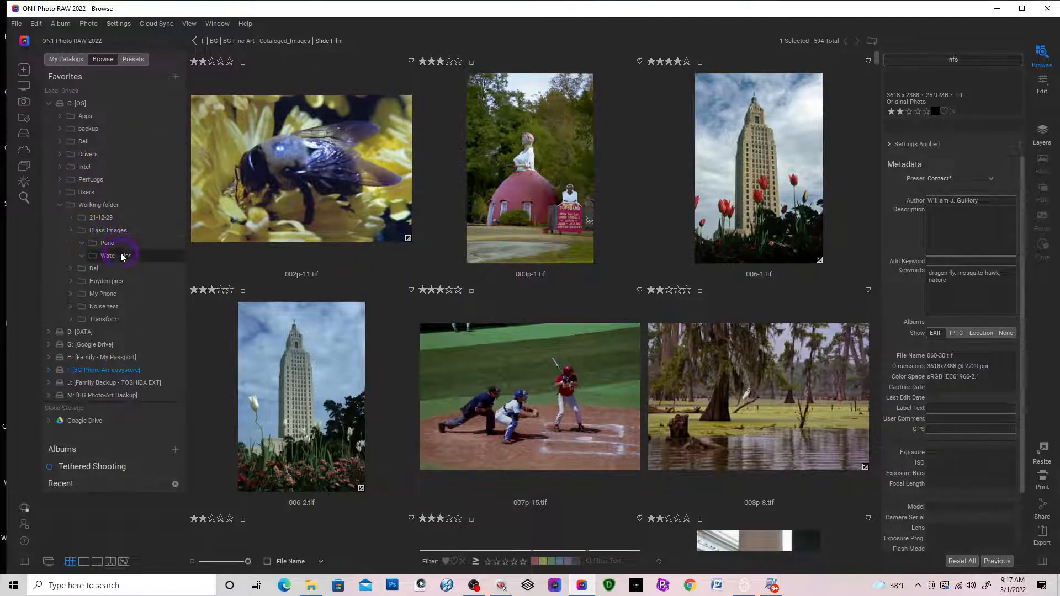
Open the Class Images folder in Working folder and select the color photo 150606-0227.jpg
click(100, 230)
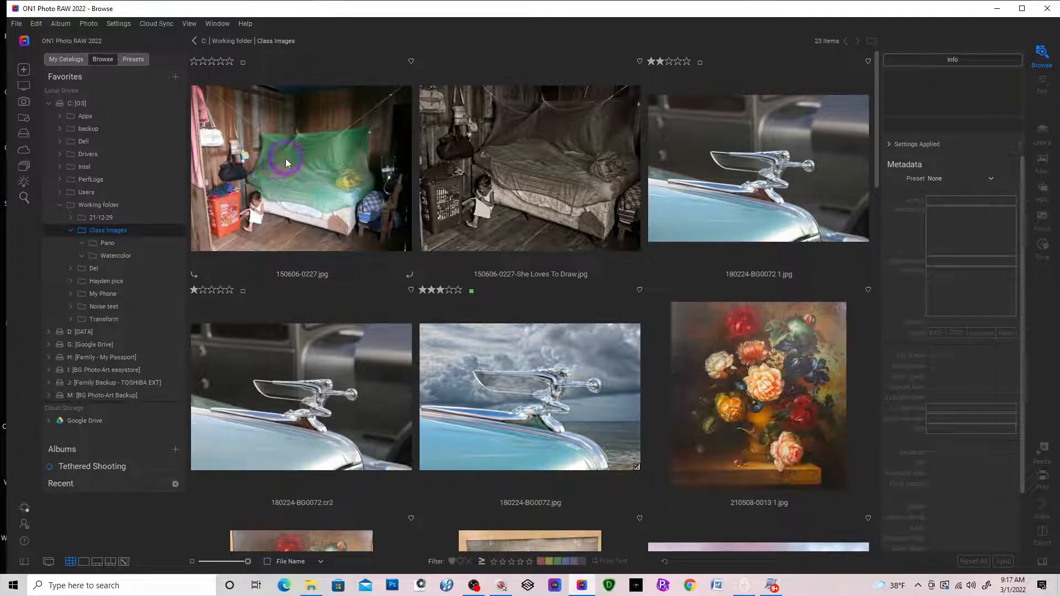
scroll(396, 349, down, 3)
scroll(304, 58, up, 3)
click(279, 177)
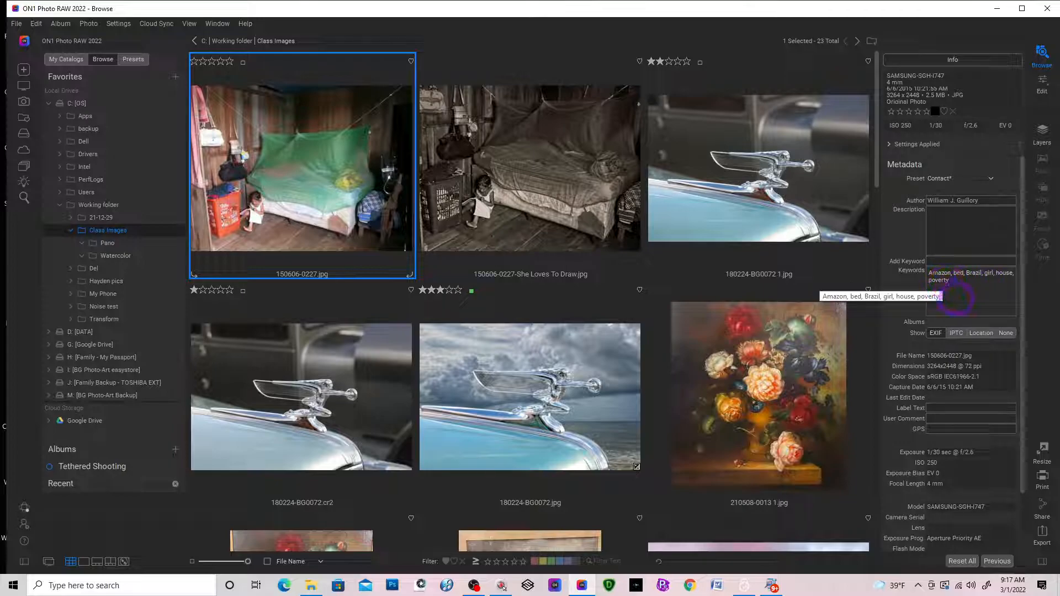
Examine the selected photo's metadata and look through the Keyword List for its marked keywords
scroll(961, 421, down, 2)
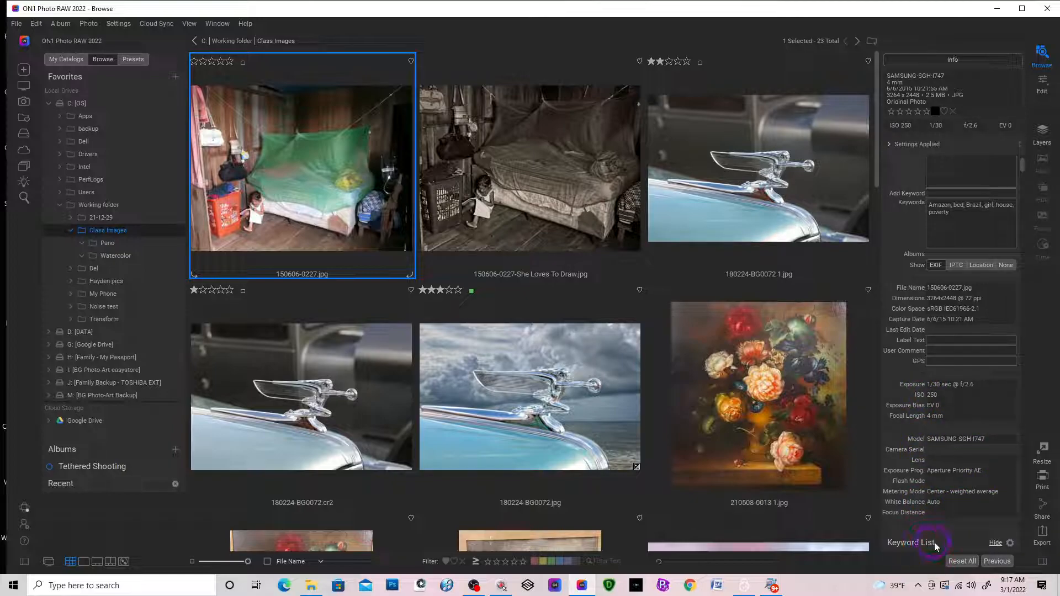
scroll(996, 409, down, 10)
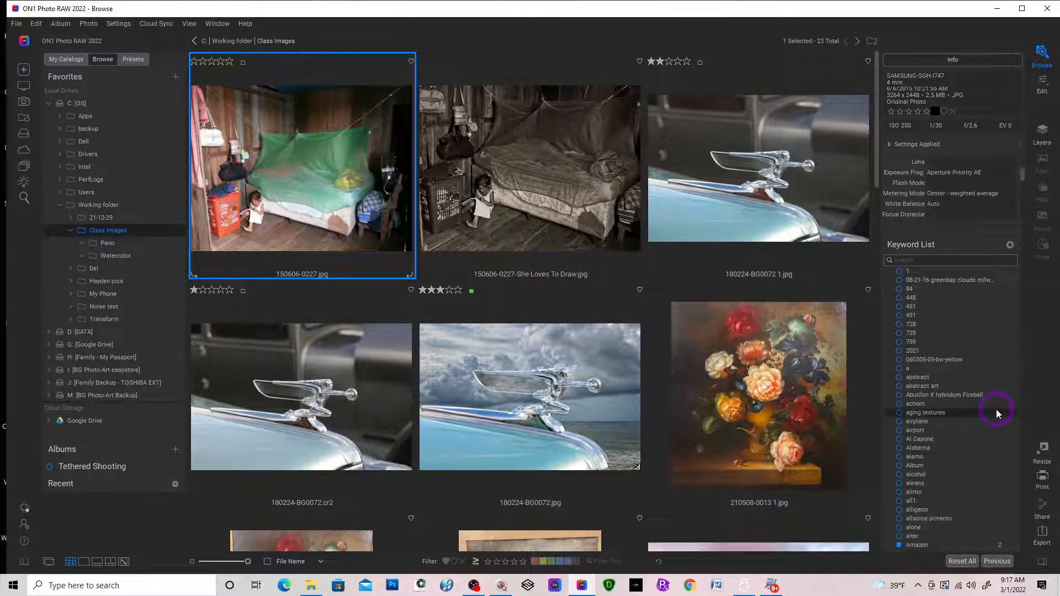
scroll(909, 234, down, 5)
scroll(910, 234, down, 20)
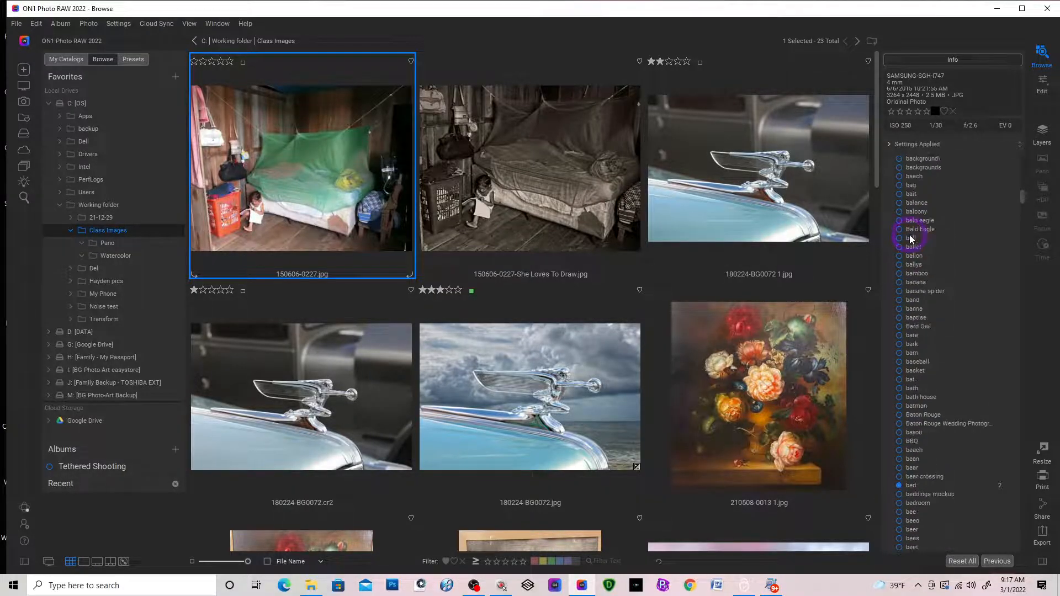
scroll(911, 239, down, 20)
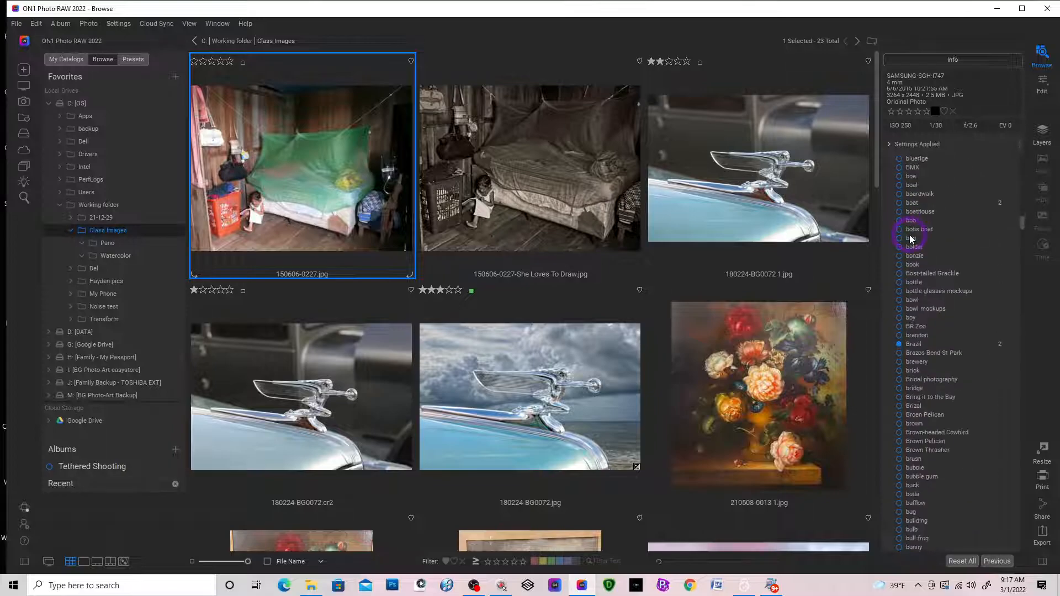
scroll(911, 239, up, 15)
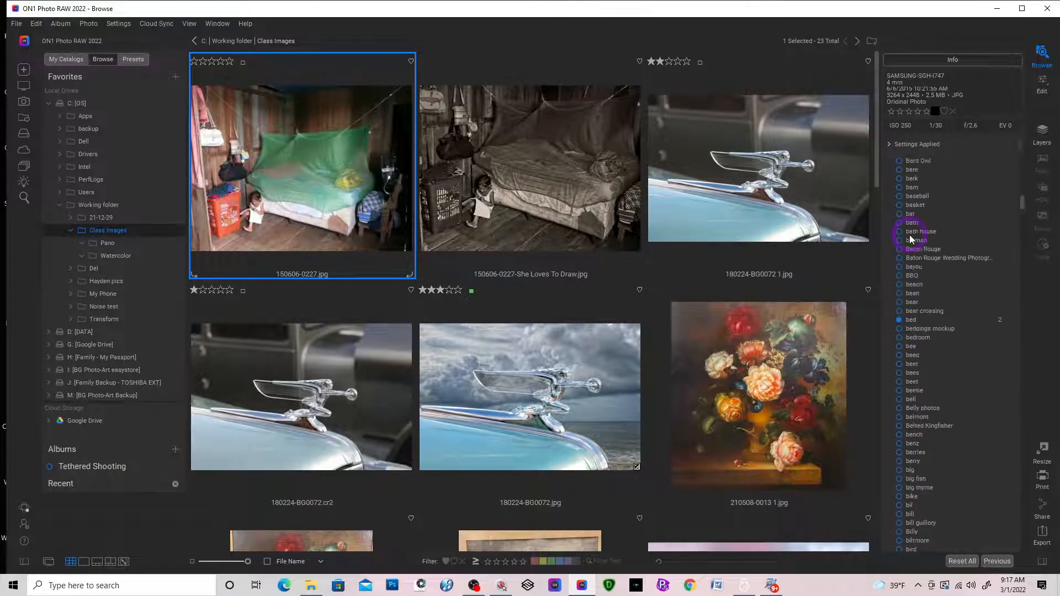
scroll(909, 237, up, 10)
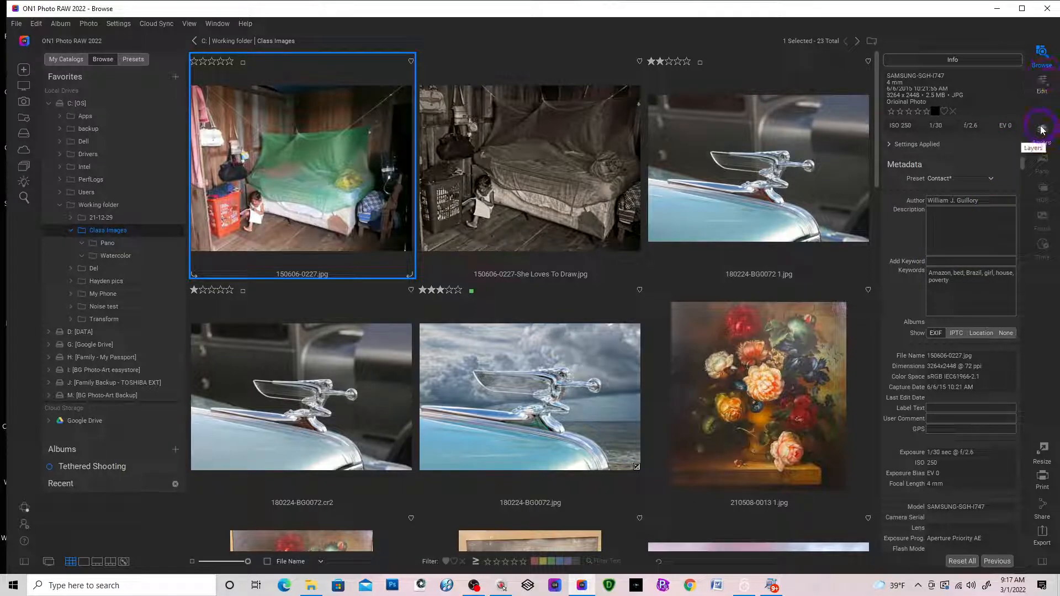
Open 150606-0227.jpg for editing and view the Develop and Effects settings
click(1043, 84)
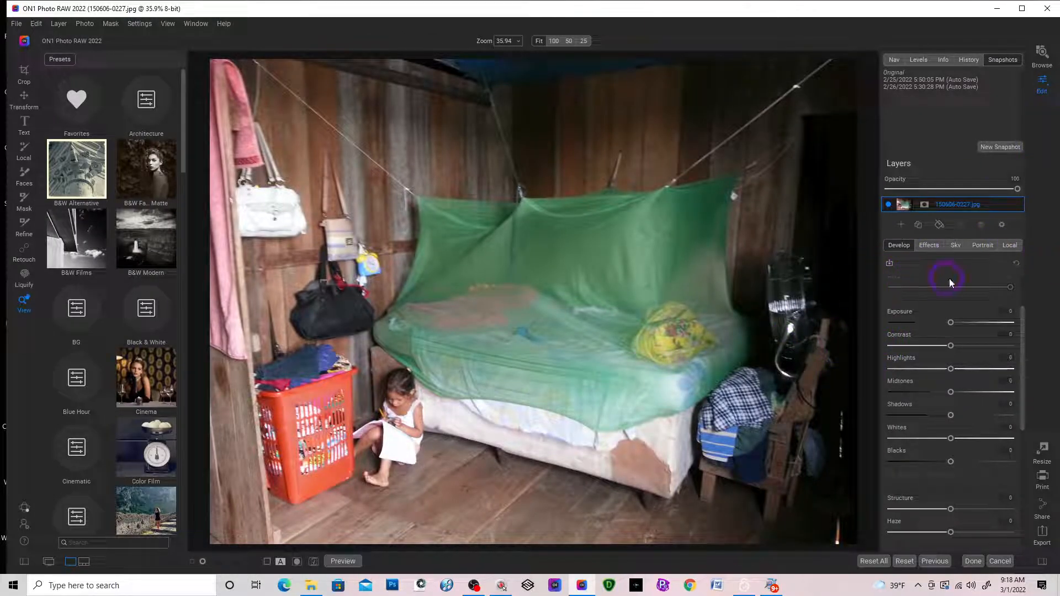
click(899, 248)
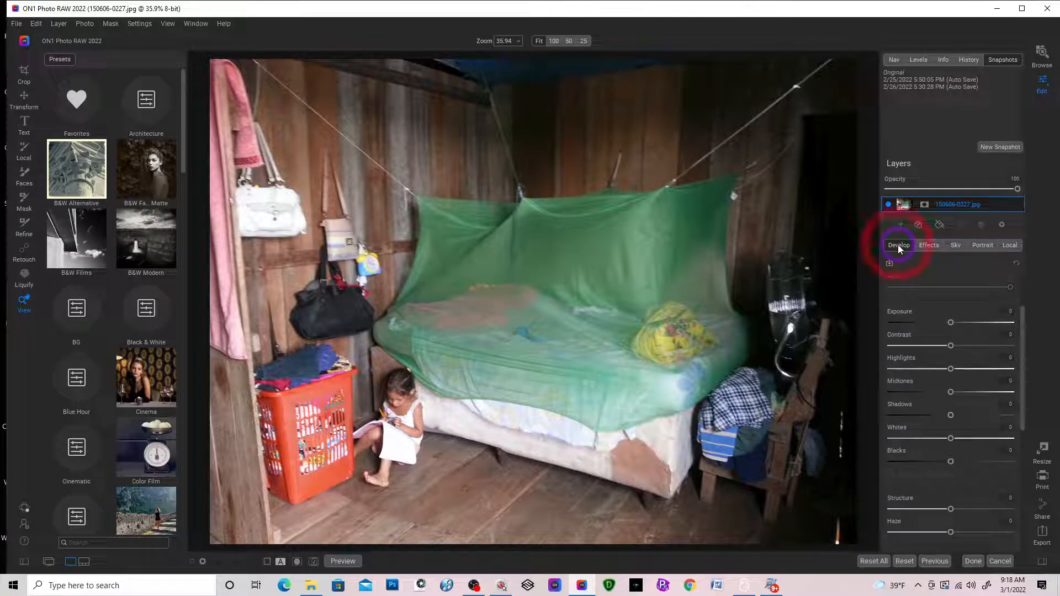
click(935, 247)
click(971, 274)
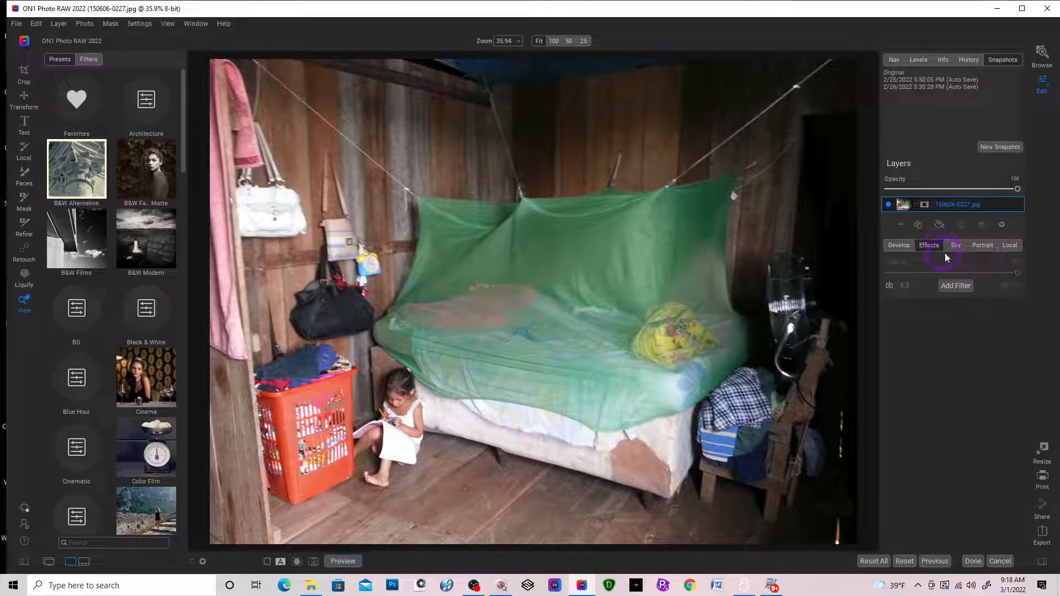
Try the Portrait adjustments, cancel the face search, and return to the Develop settings
click(981, 246)
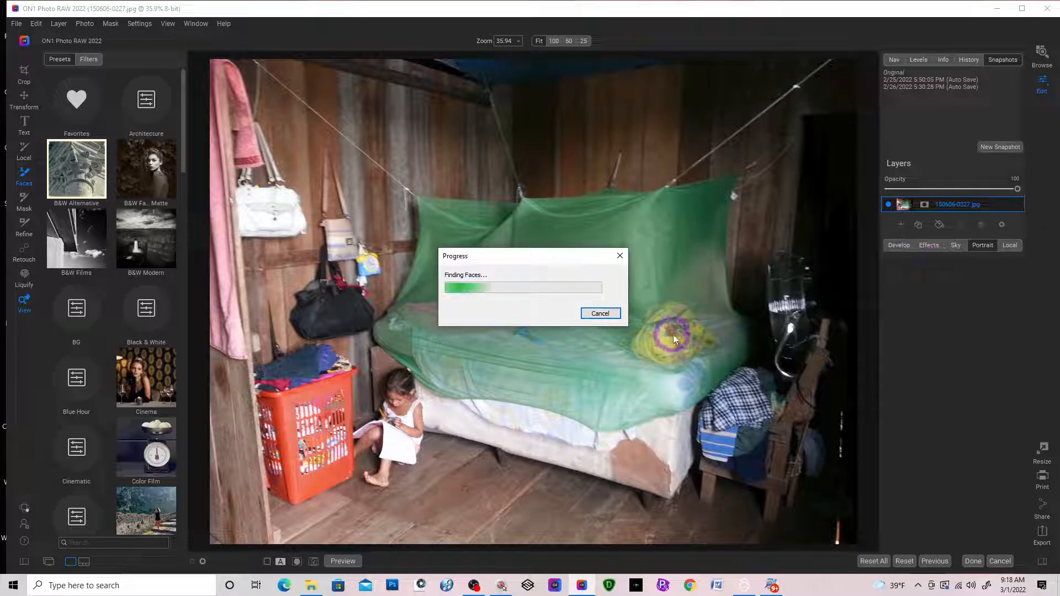
click(601, 314)
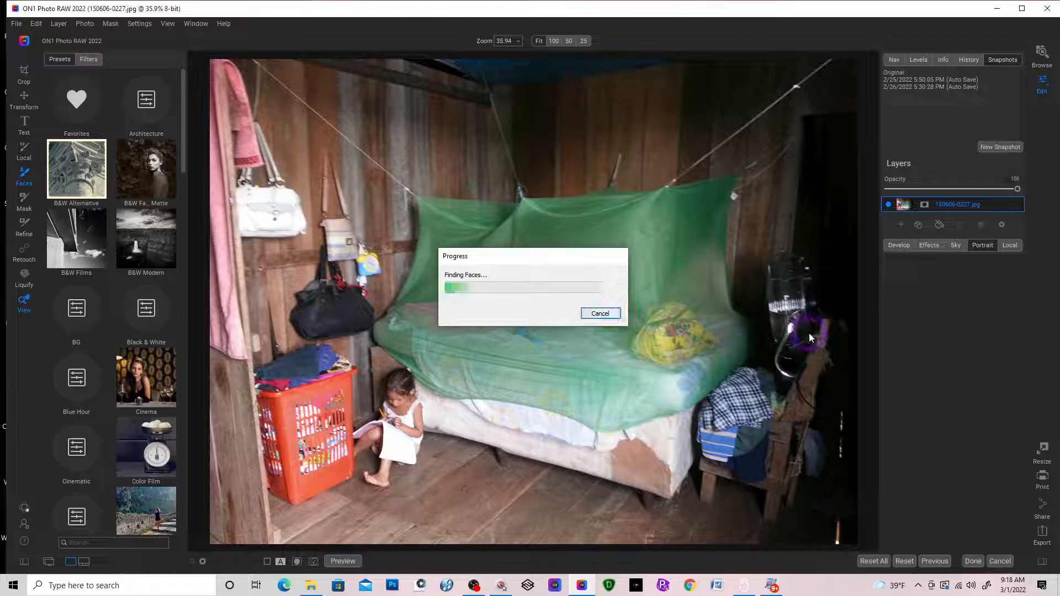
click(904, 247)
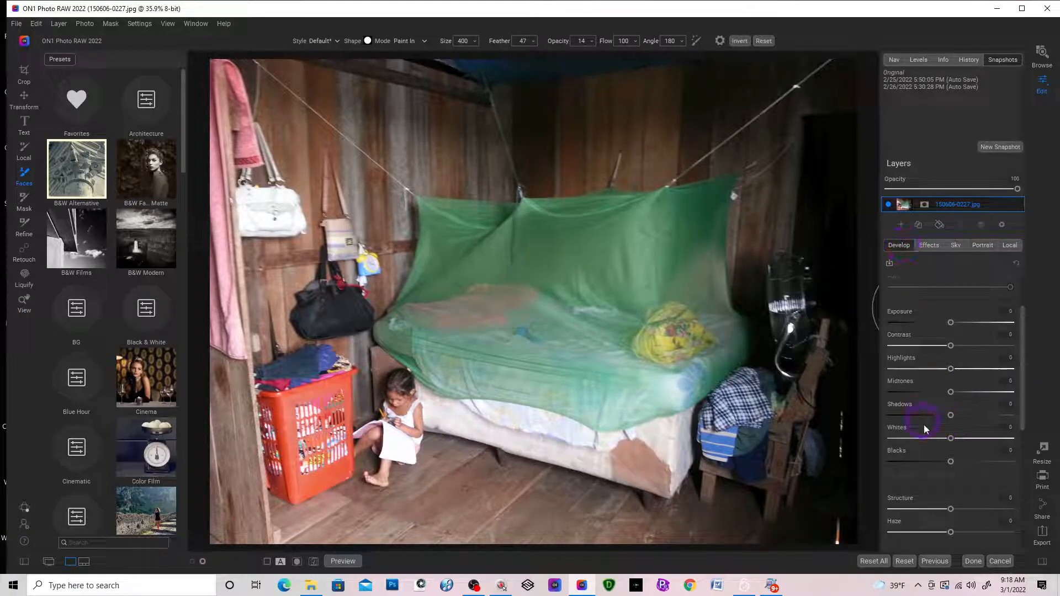
Adjust the photo's tone with exposure 0.05, contrast about -25, whites -40 and blacks about -28, using the clipping view
drag(951, 322, 936, 346)
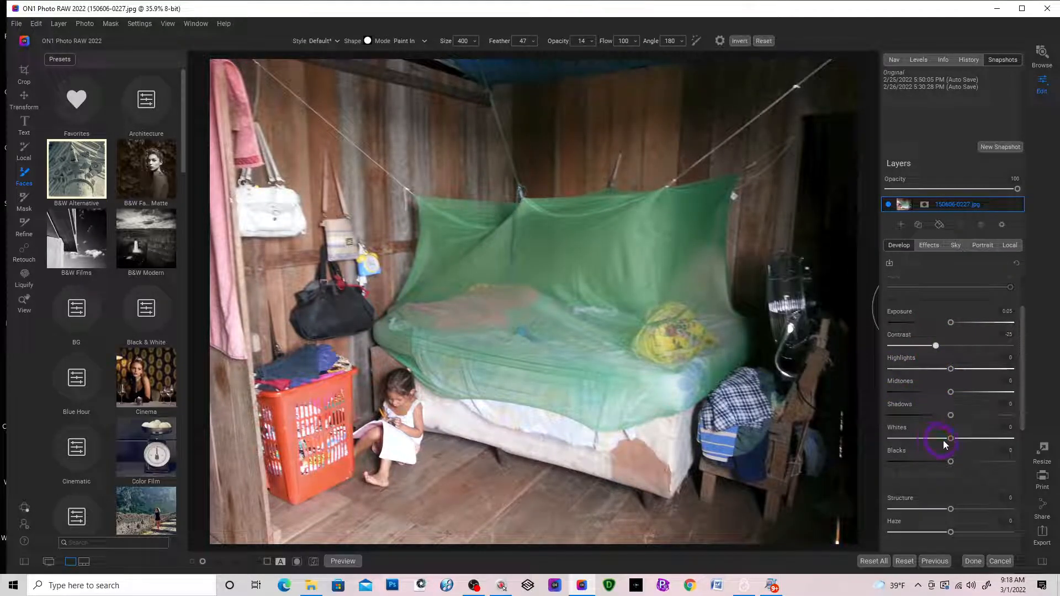
scroll(950, 438, down, 2)
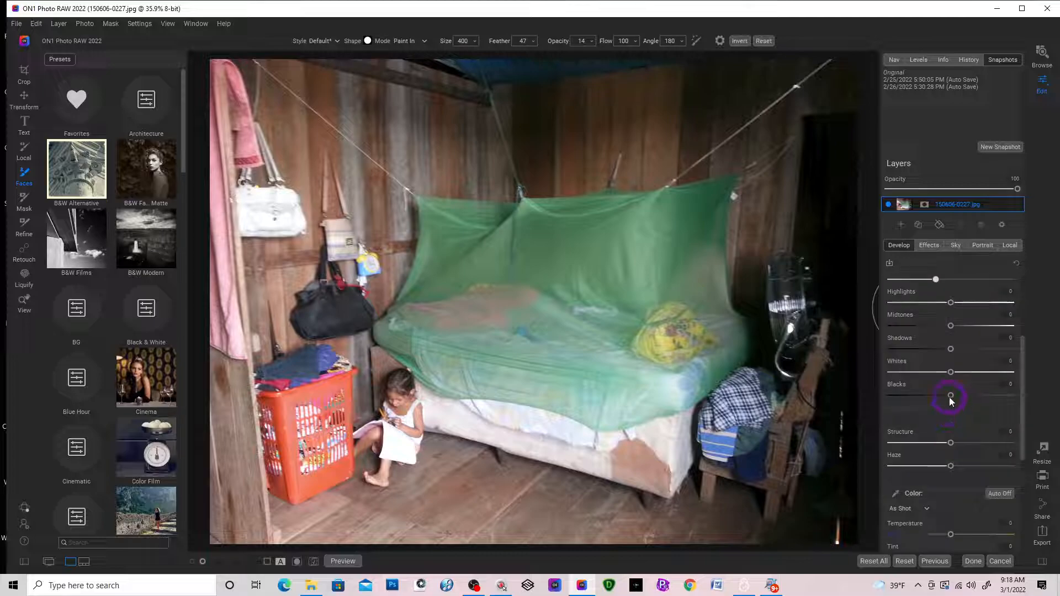
key(j)
drag(951, 396, 925, 373)
scroll(925, 426, down, 3)
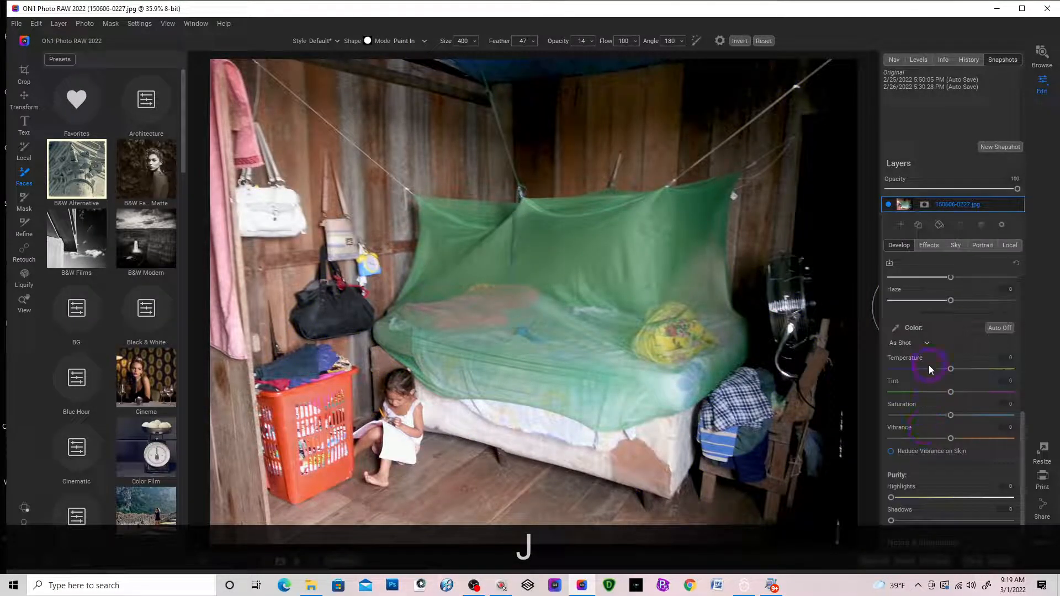
Set Haze to -42 and view the Color and Purity adjustments
scroll(930, 367, up, 3)
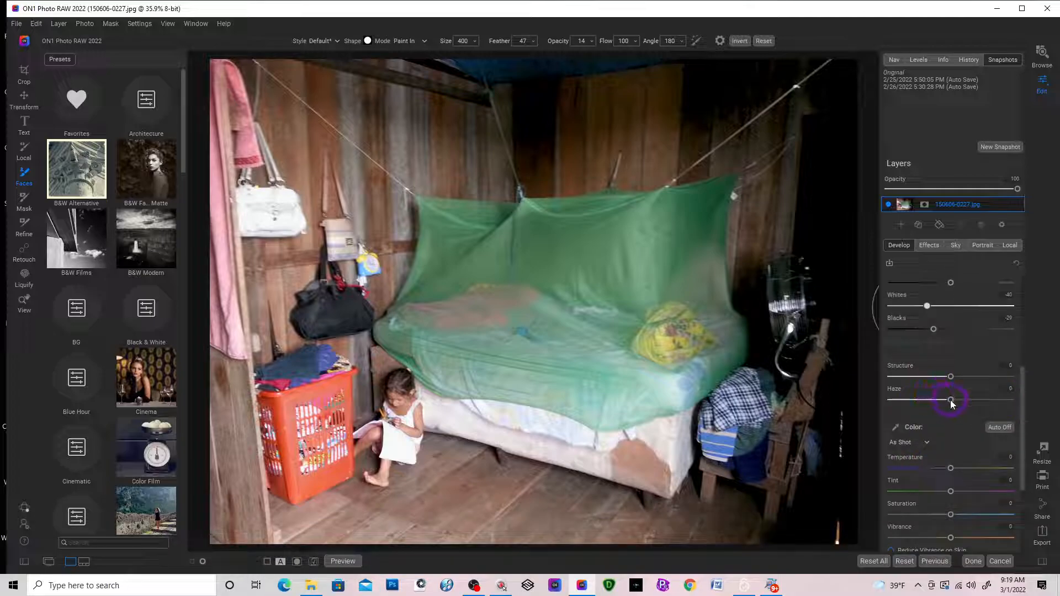
drag(951, 400, 927, 400)
scroll(948, 494, down, 2)
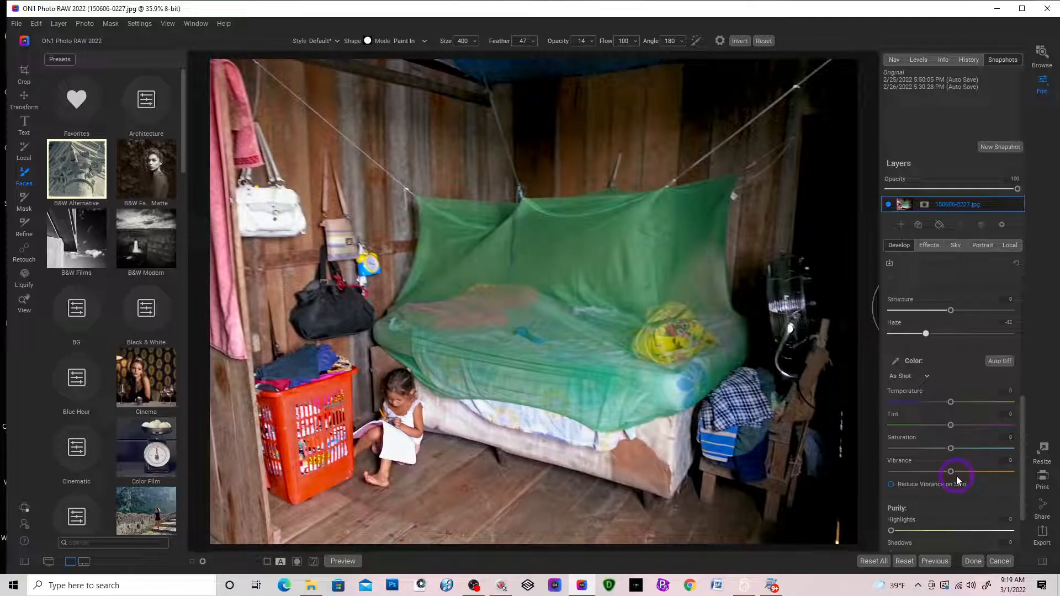
scroll(956, 476, down, 2)
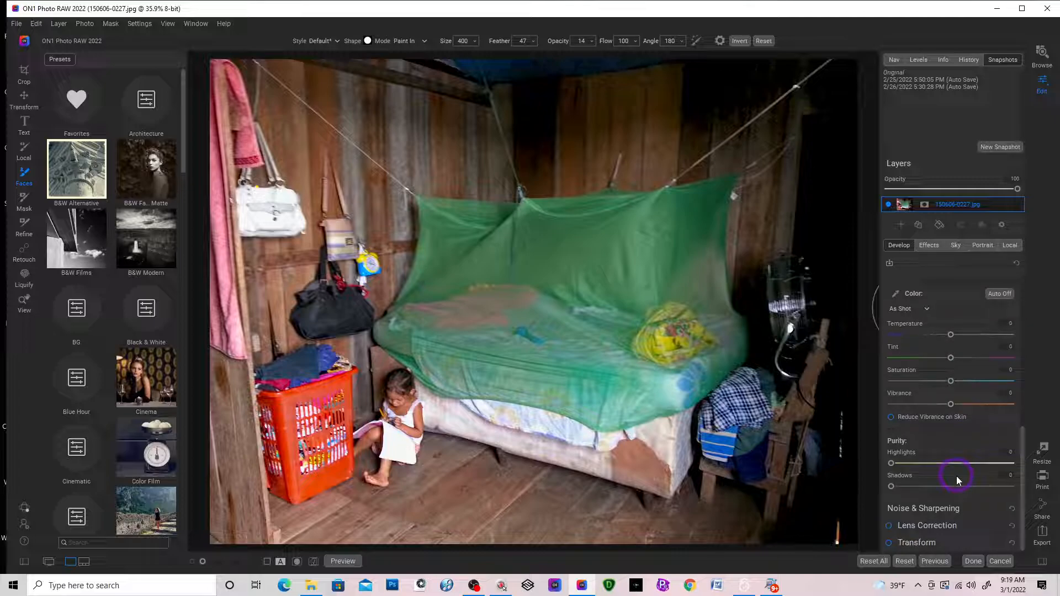
Run NoNoise AI in Noise & Sharpening and compare before and after on the bed's green netting
click(914, 509)
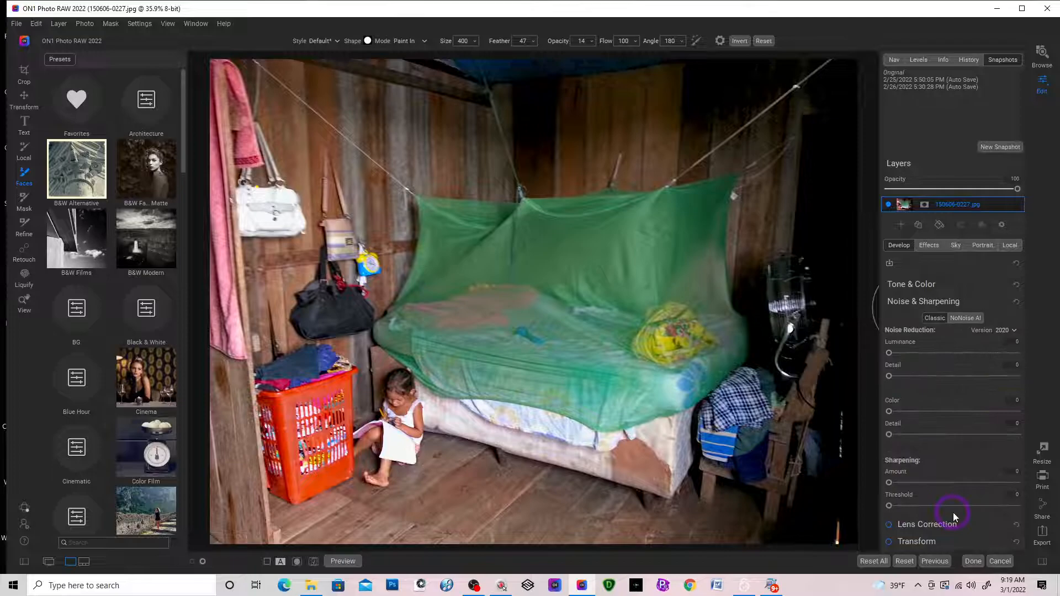
click(964, 318)
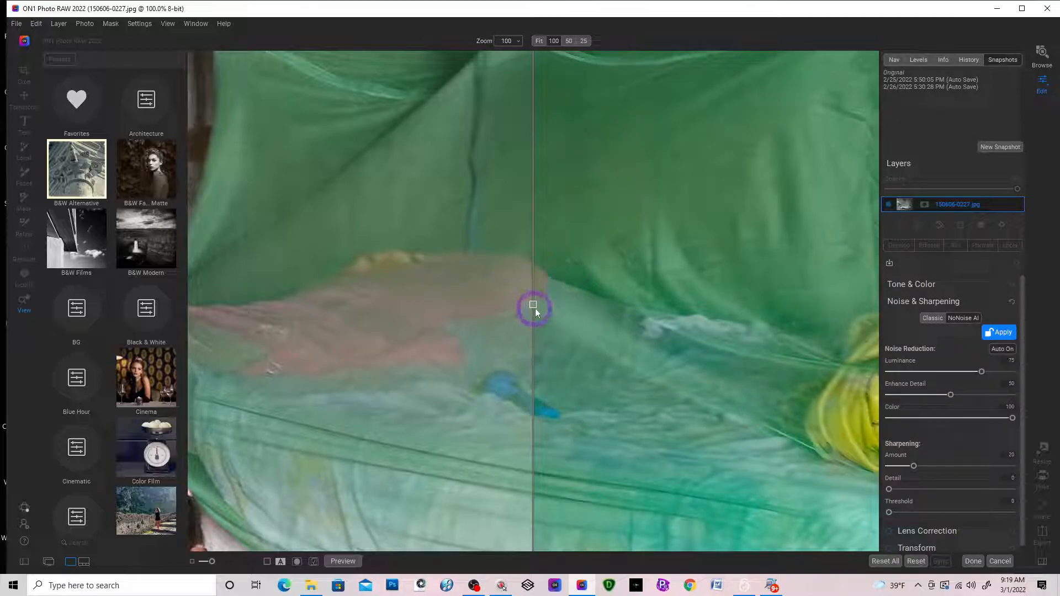
drag(533, 307, 501, 331)
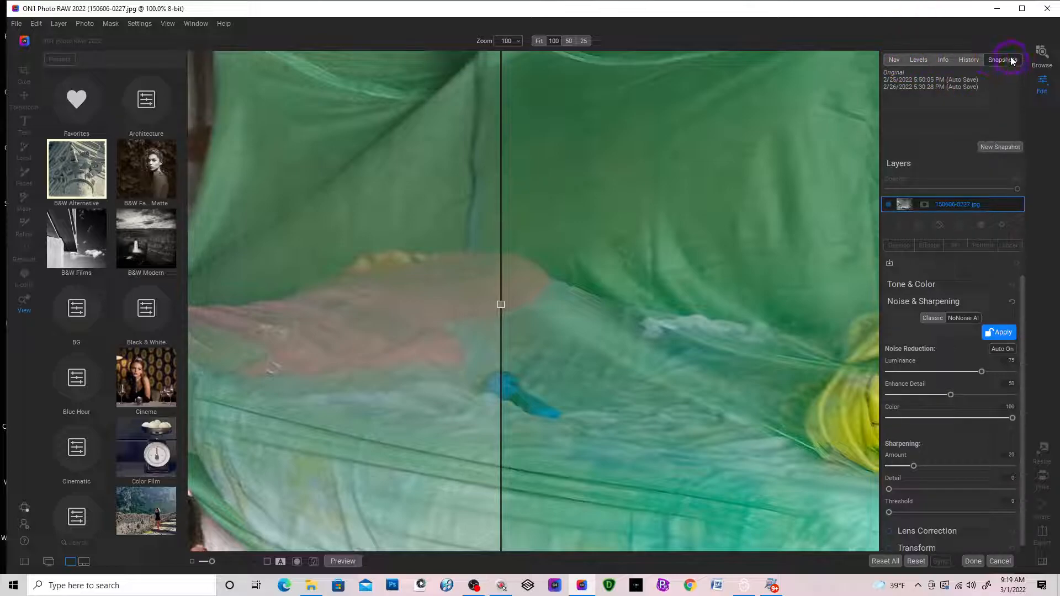
Compare the noise reduction before and after on the seated girl, then cancel editing and discard the work
click(894, 61)
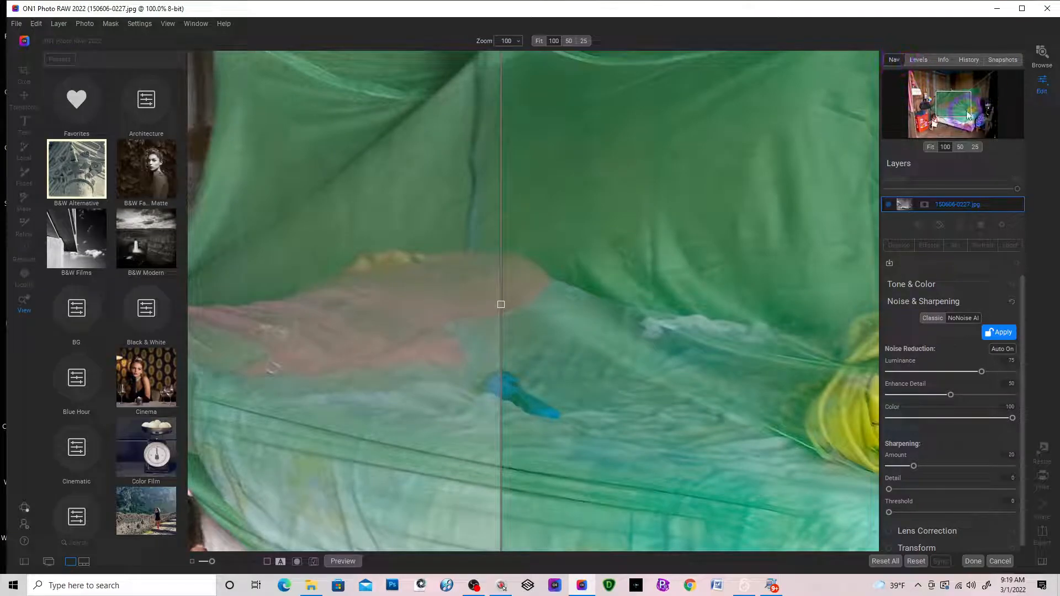
drag(957, 110, 910, 122)
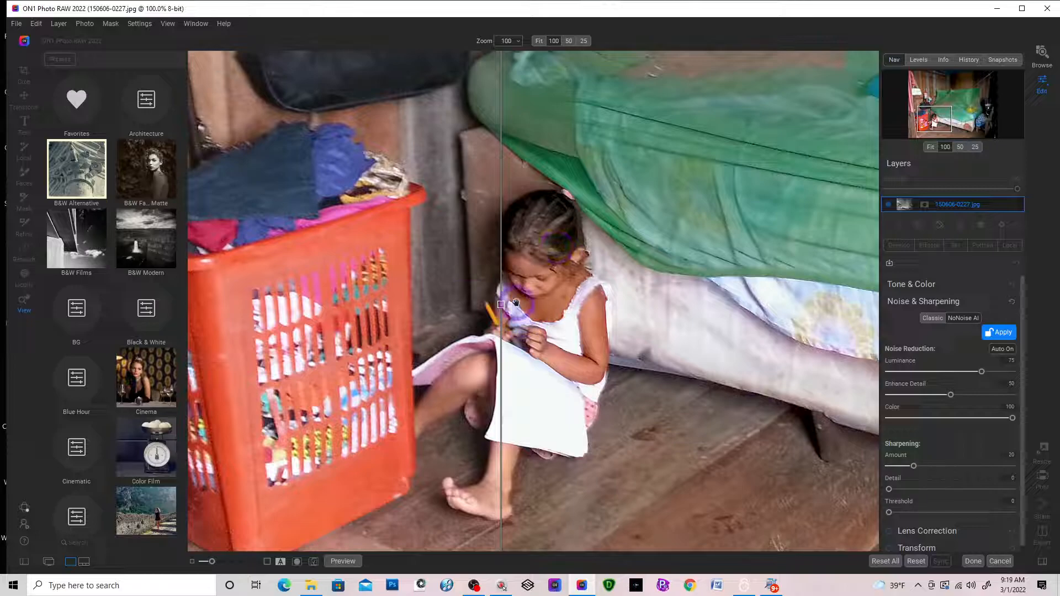
drag(501, 307, 422, 332)
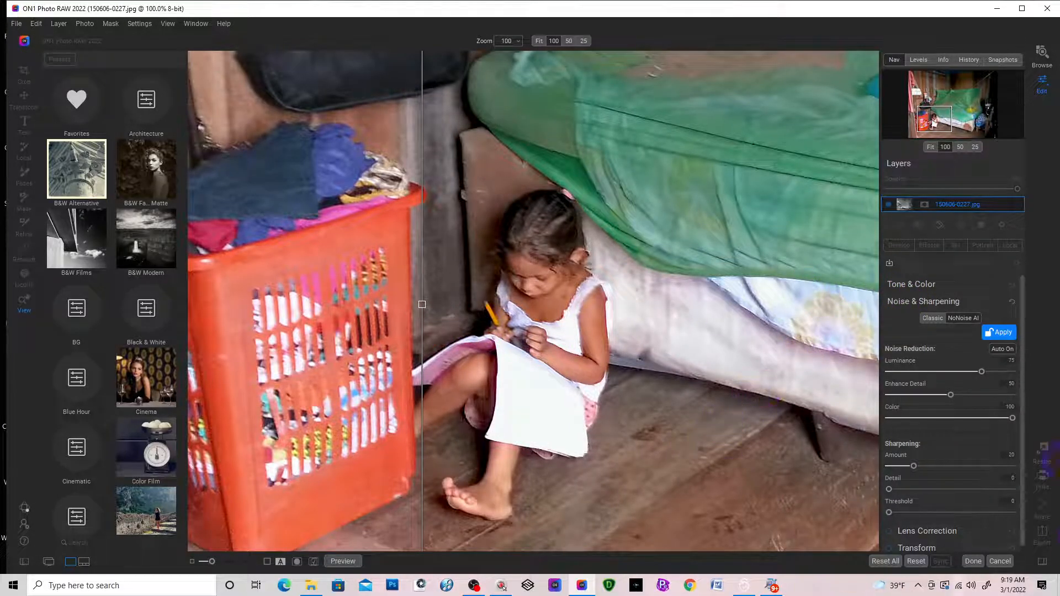
click(1000, 561)
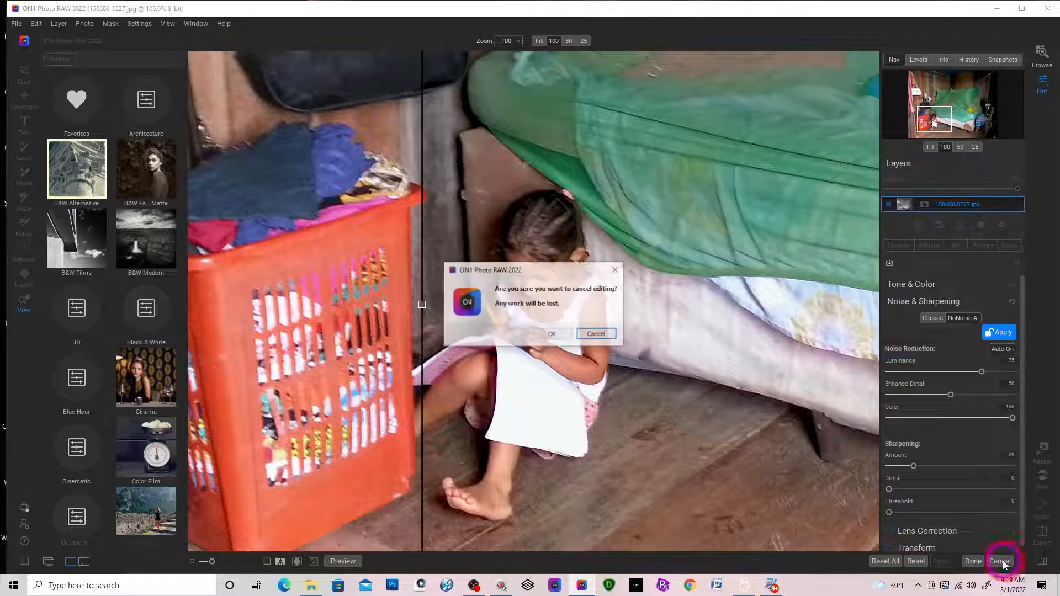
click(552, 334)
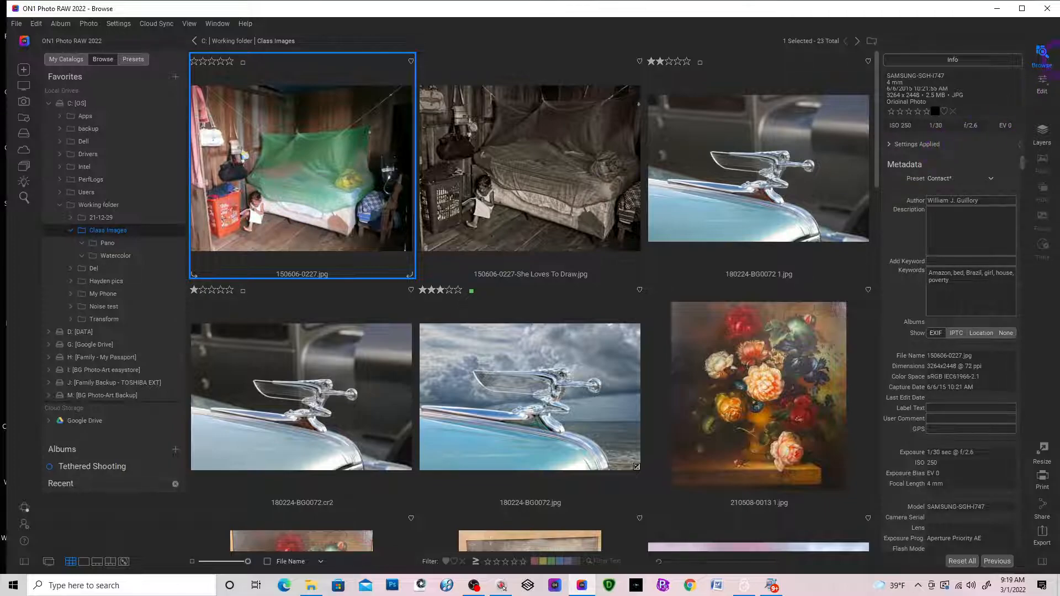
Try the BG-Sepia preset from the BG category on 150606-0227.jpg, then undo it
click(133, 61)
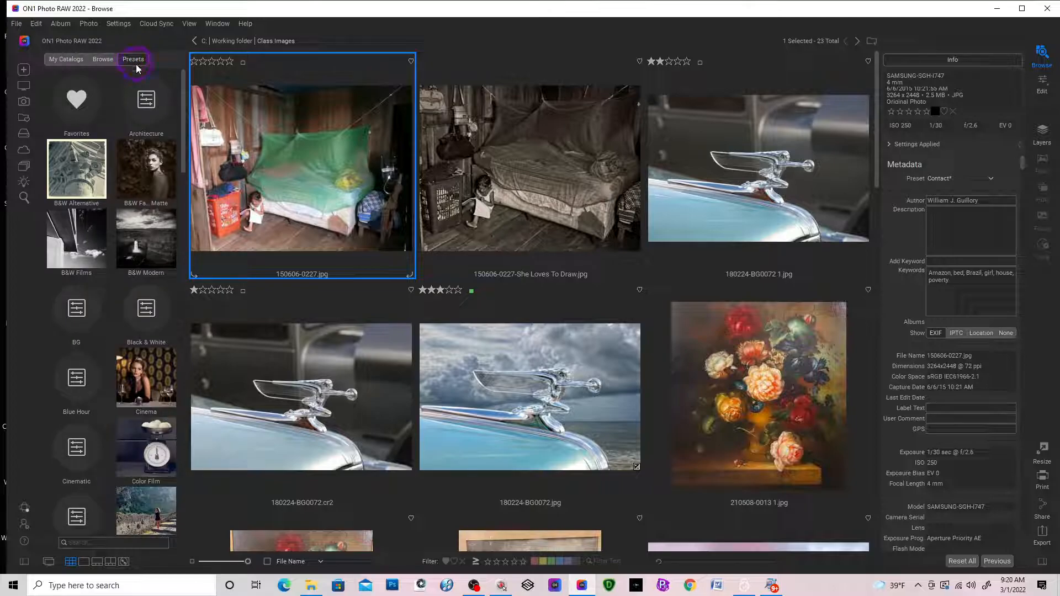
click(76, 328)
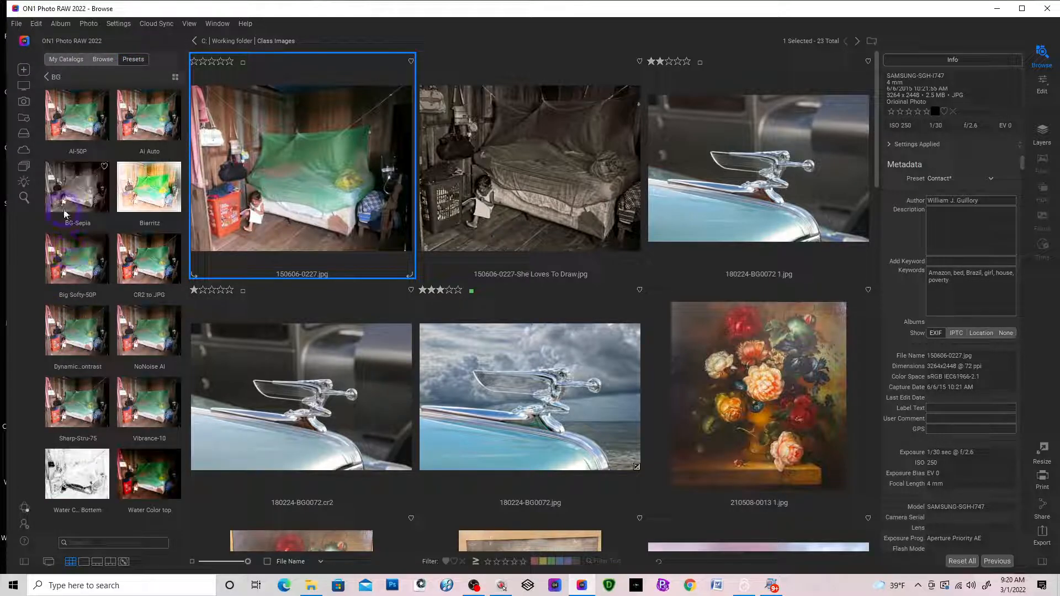
click(67, 200)
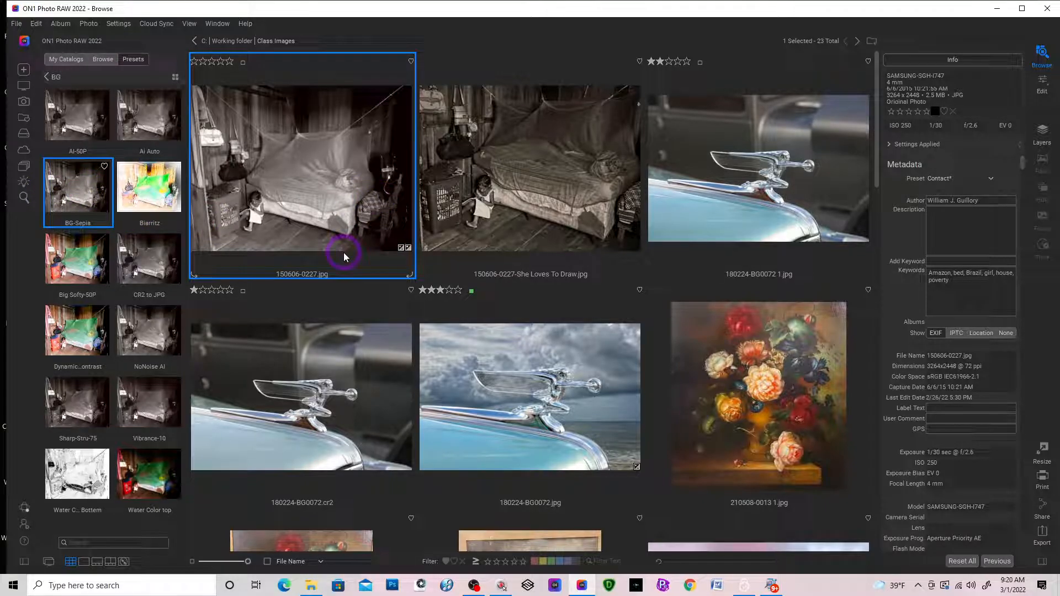
key(ctrl+z)
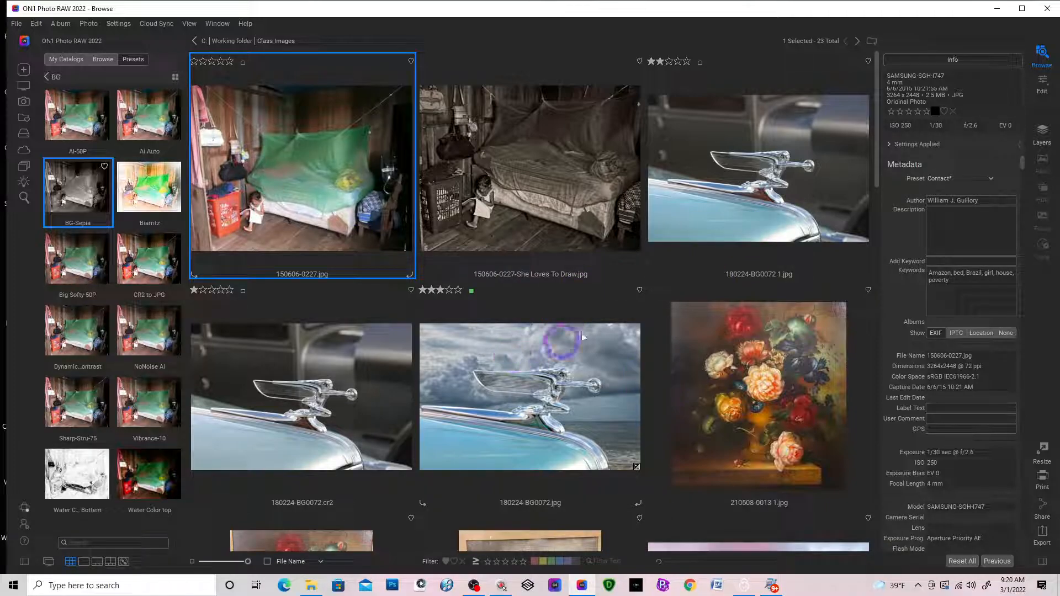
Compare enlarged original and edited versions of the car hood ornament, the framed flower painting and the flying pelican
double_click(330, 372)
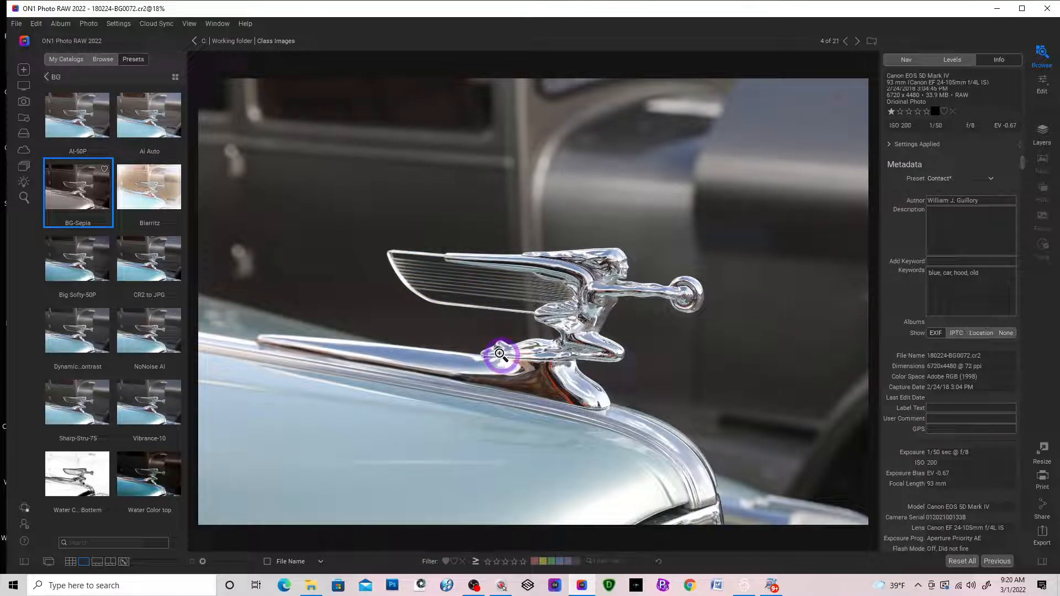
key(Right)
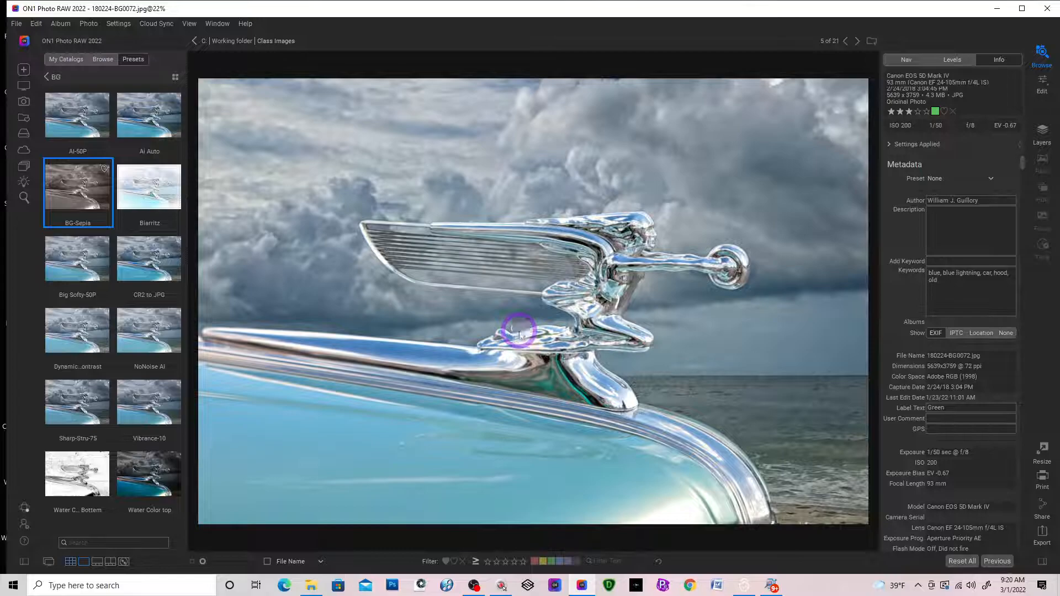
key(g)
scroll(641, 395, down, 3)
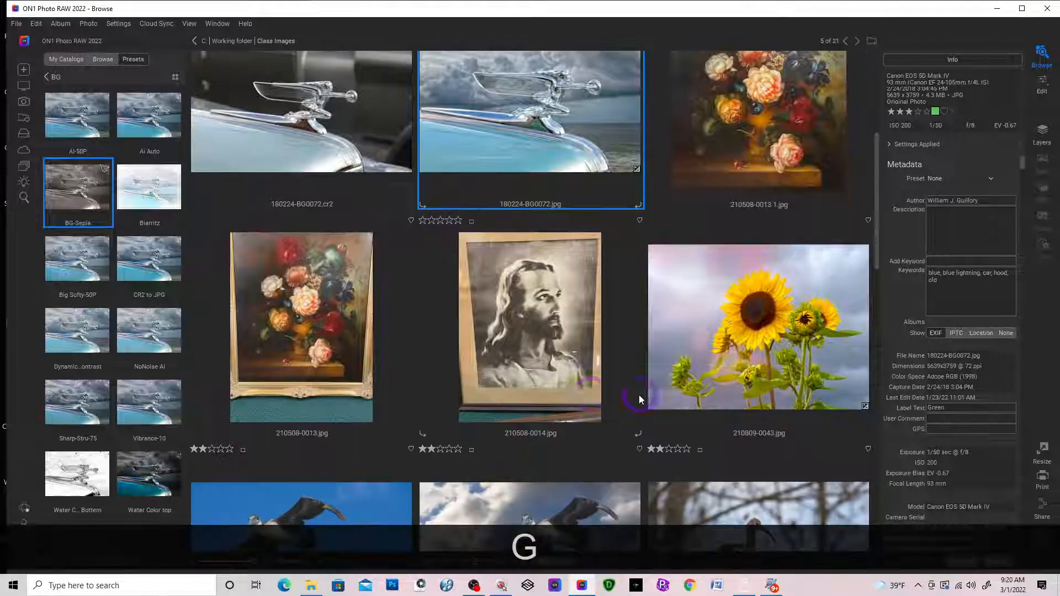
double_click(333, 347)
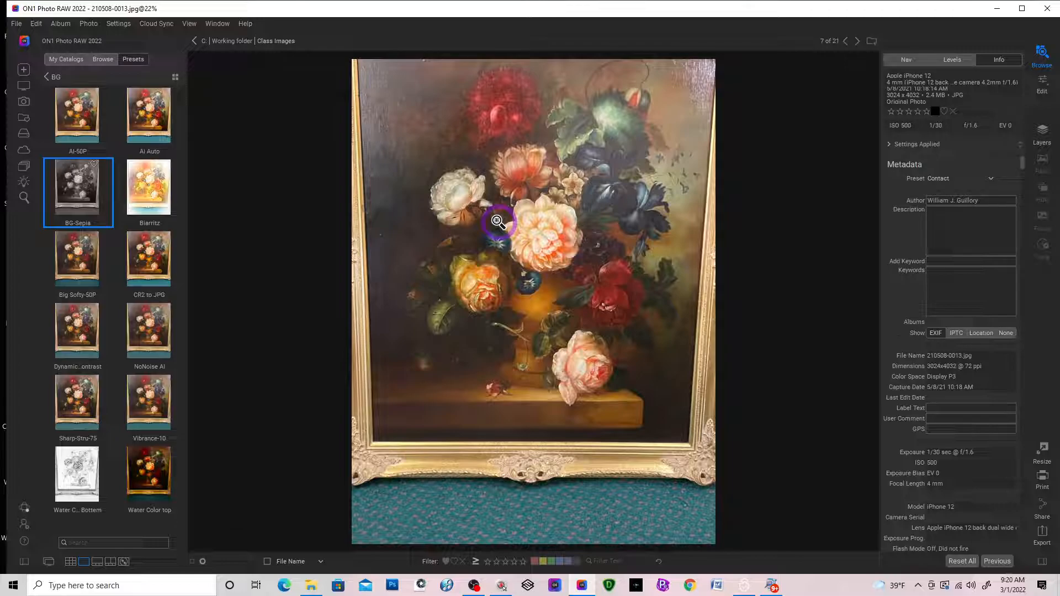
key(Left)
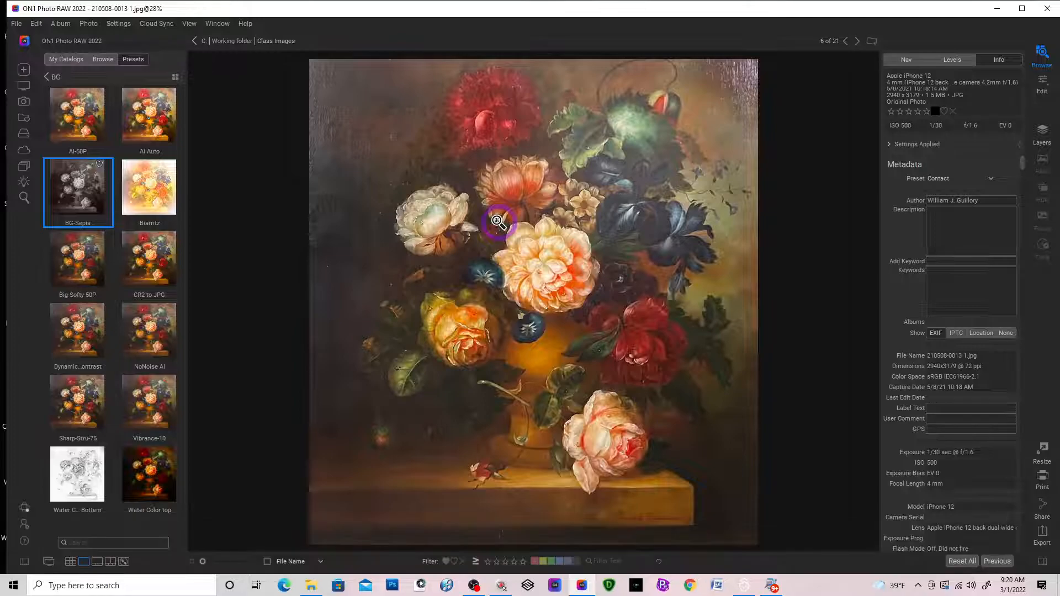
key(g)
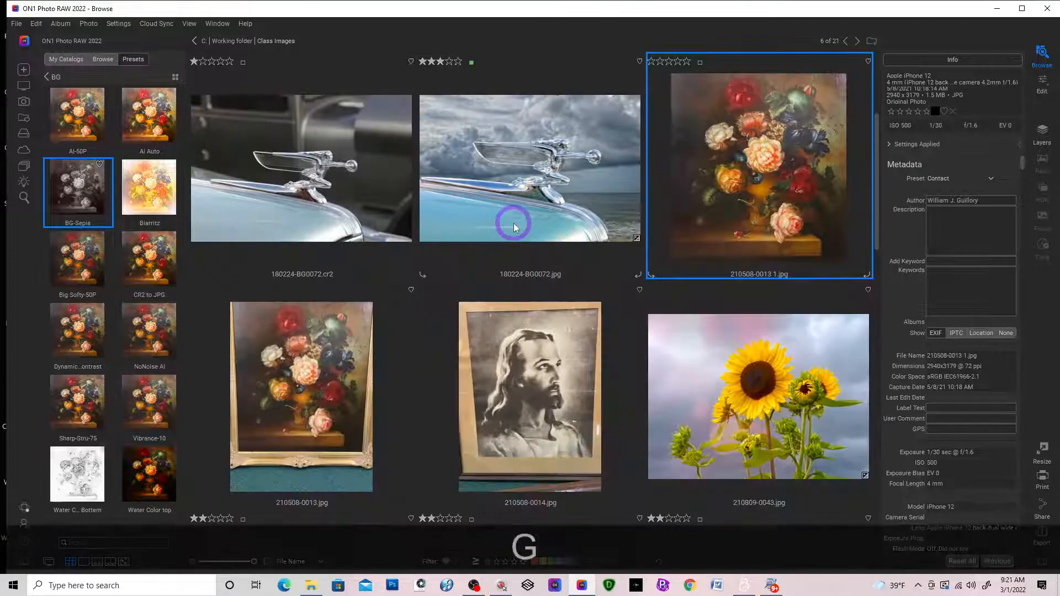
scroll(519, 285, down, 5)
double_click(310, 218)
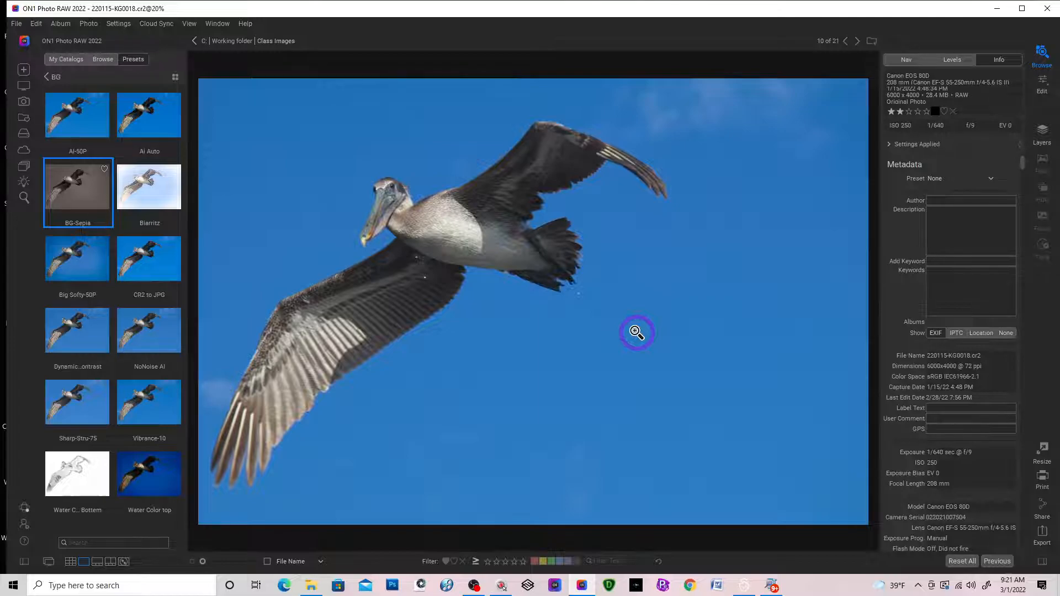
key(Right)
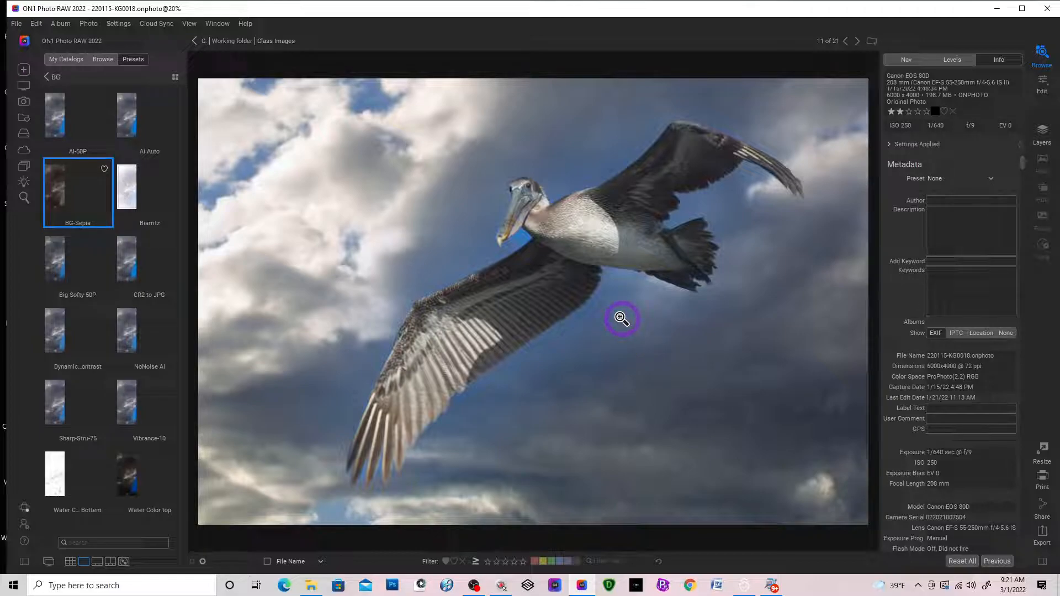
key(g)
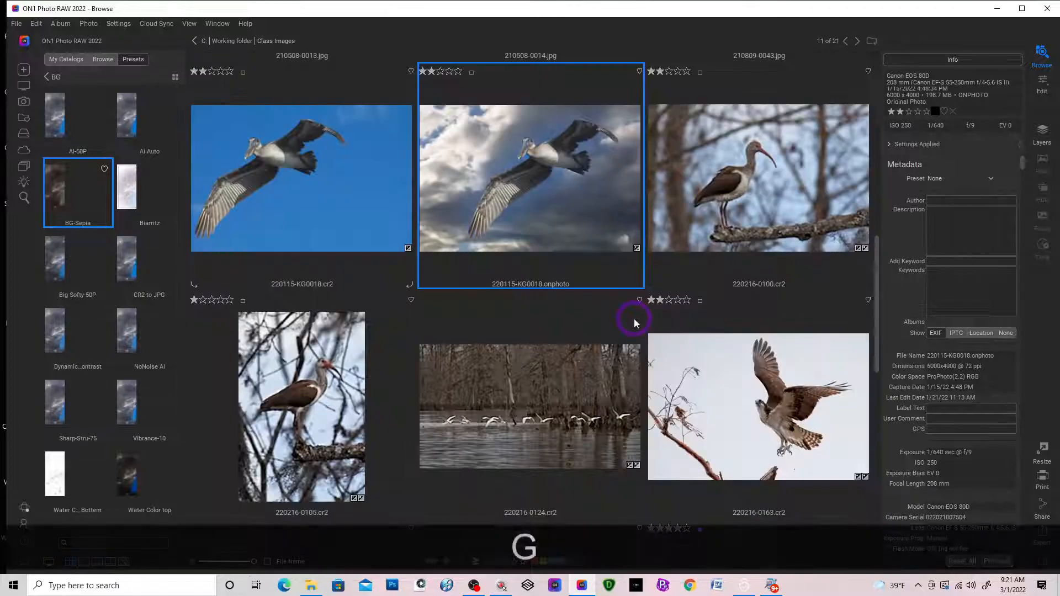
Open the flying osprey photo 220216-0163.cr2 from the Class Images folder for editing
scroll(531, 371, down, 2)
scroll(528, 371, down, 1)
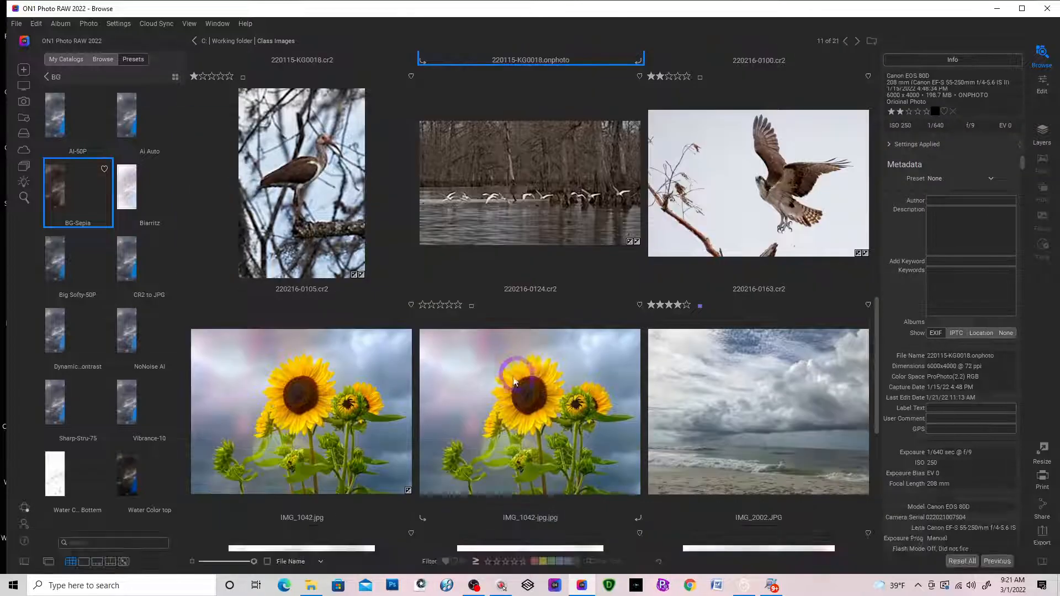
double_click(765, 197)
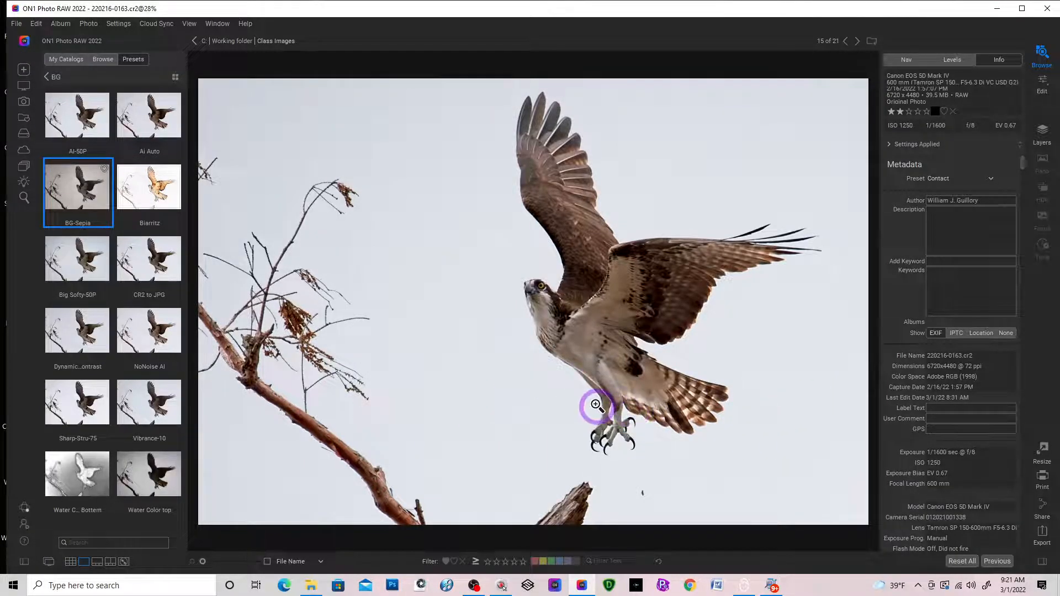
click(1049, 87)
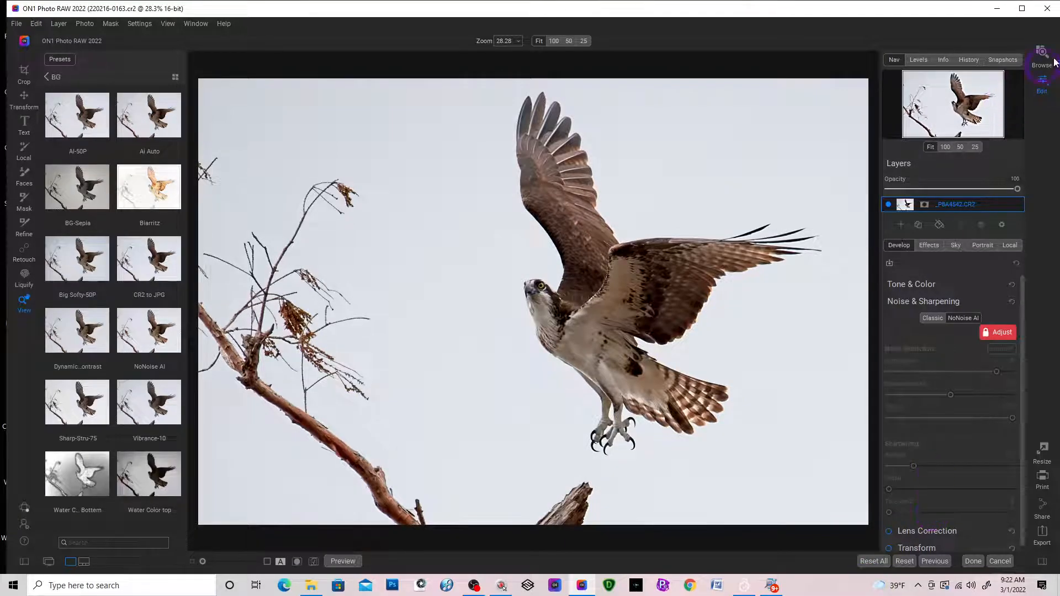
Save the osprey photo's current edit state as a new snapshot named TEST
click(1003, 59)
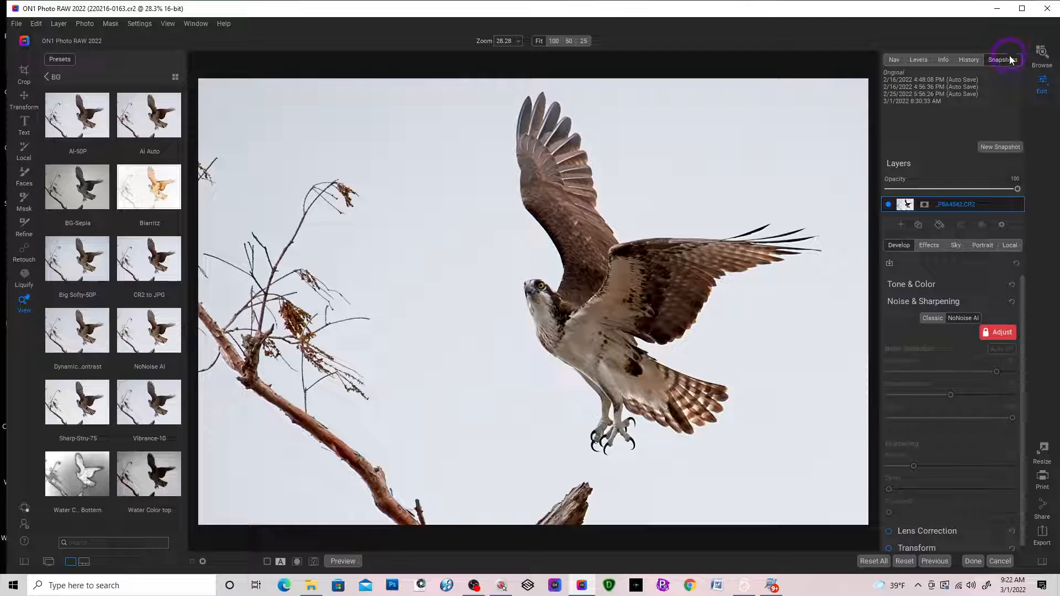
click(994, 148)
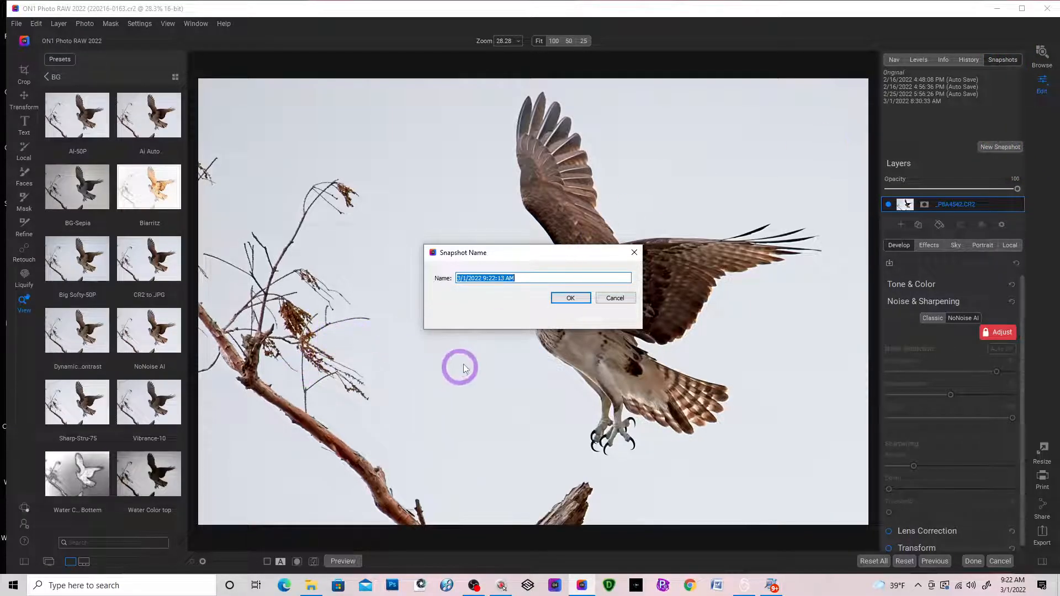
text(TEST)
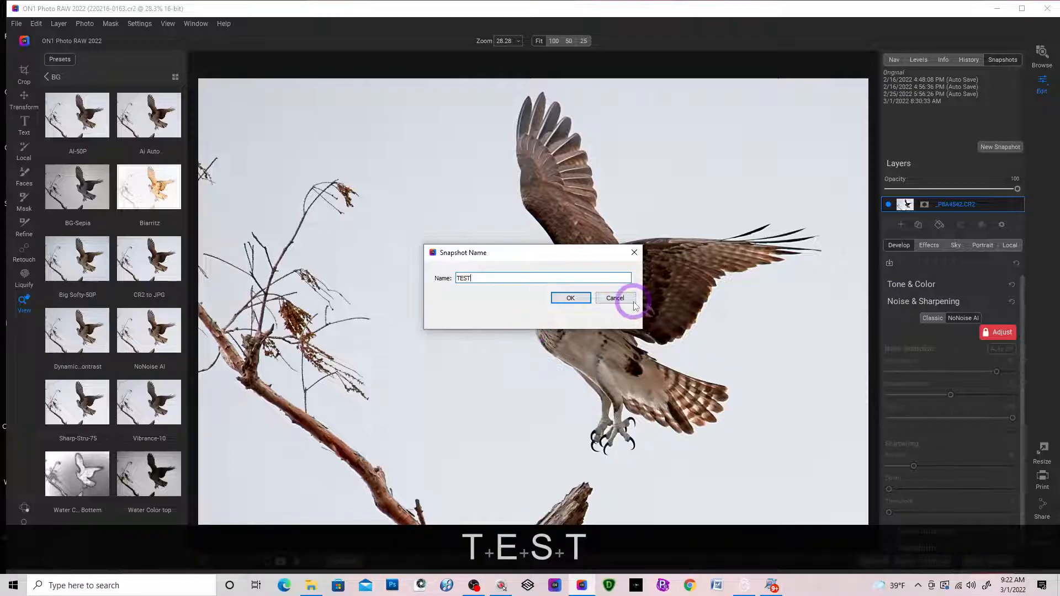
click(571, 298)
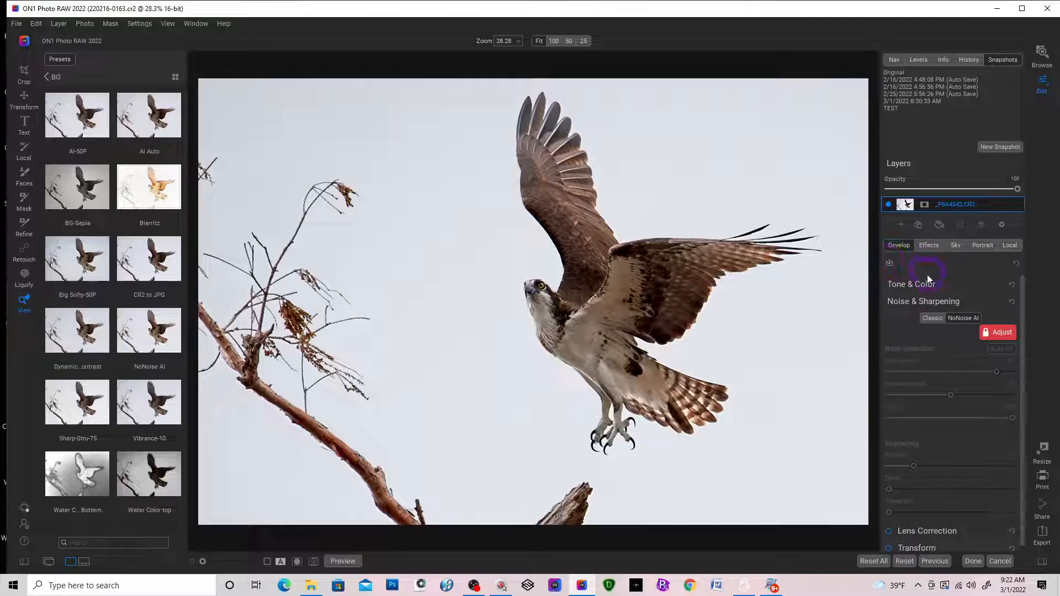
Turn off the Sunshine, Color Enhancer and Dynamic Contrast filters in the photo's Effects
click(930, 246)
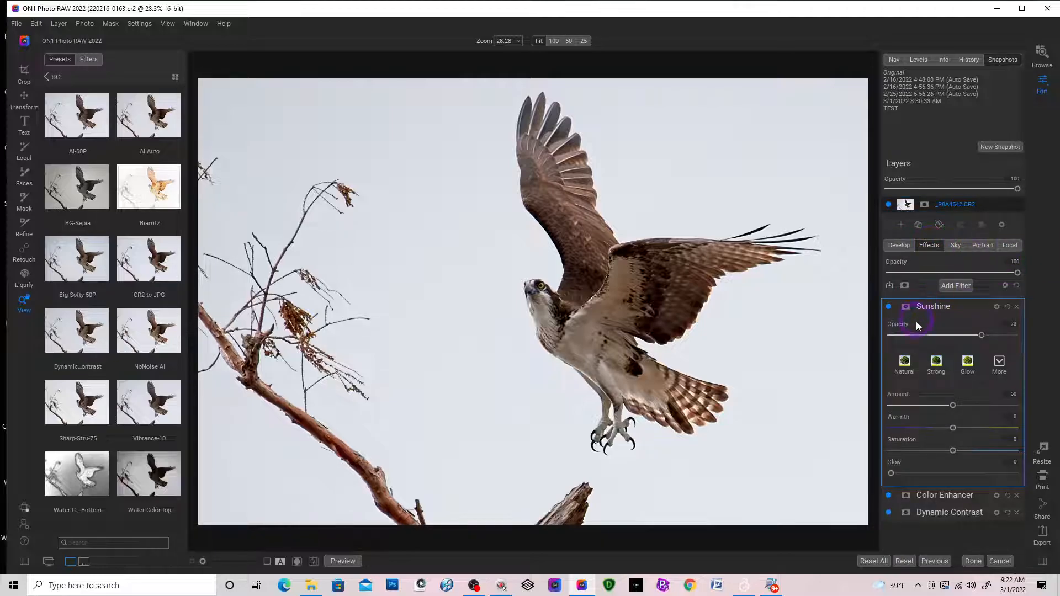
click(888, 308)
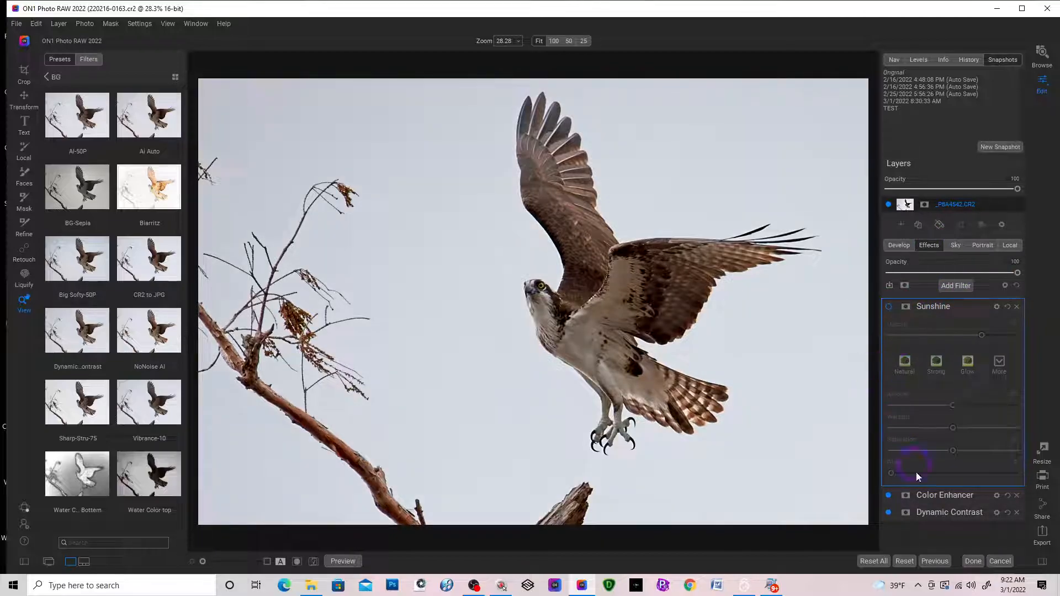
click(889, 495)
click(888, 513)
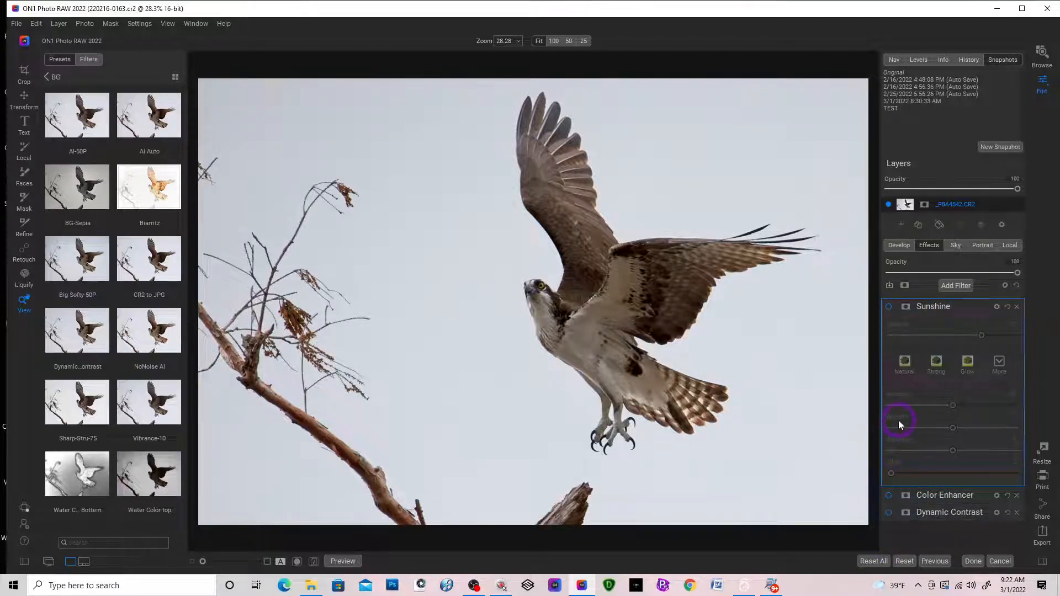
Change the photo's Develop tone to exposure -1.8, contrast -69, whites -100 and blacks -100
click(899, 245)
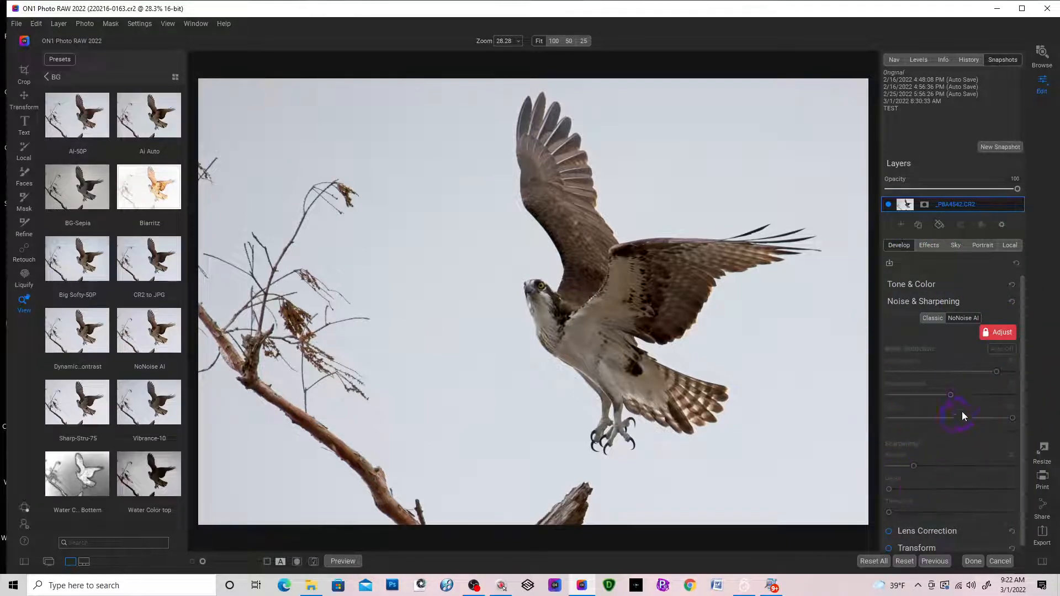
click(912, 284)
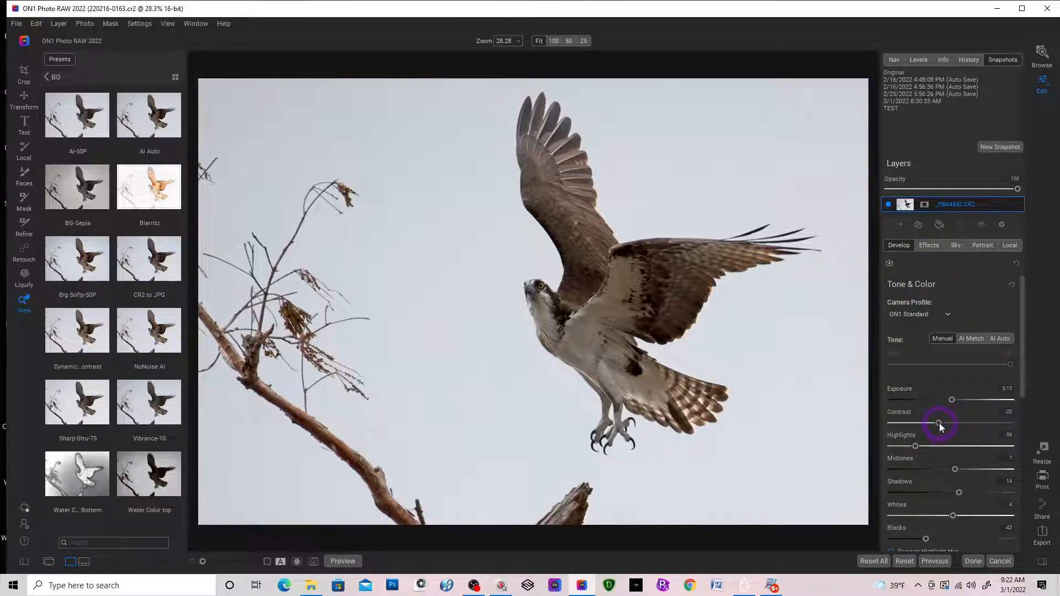
drag(939, 423, 931, 402)
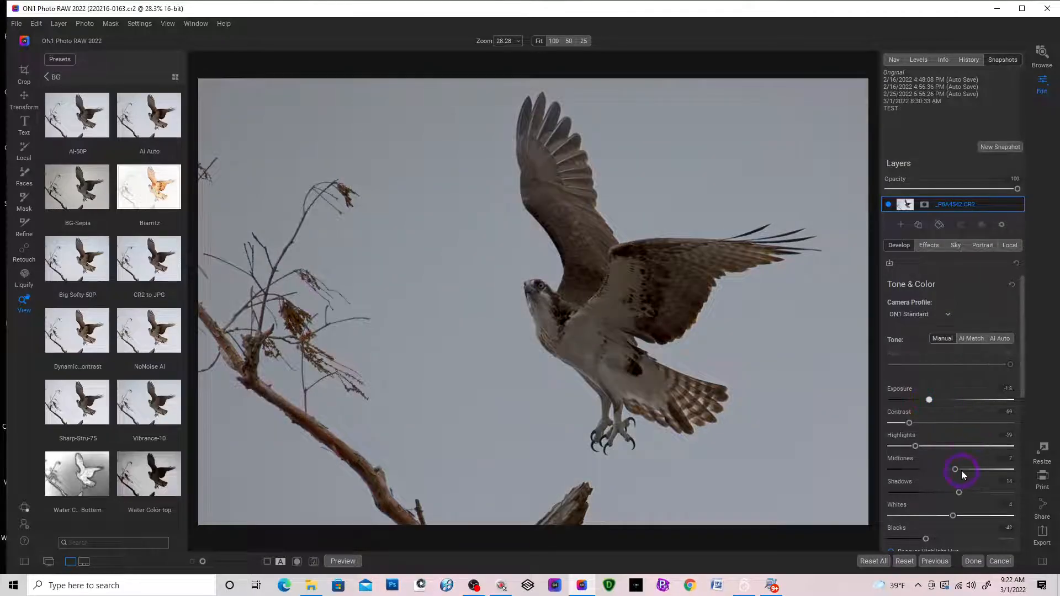
scroll(962, 470, down, 3)
drag(956, 415, 862, 423)
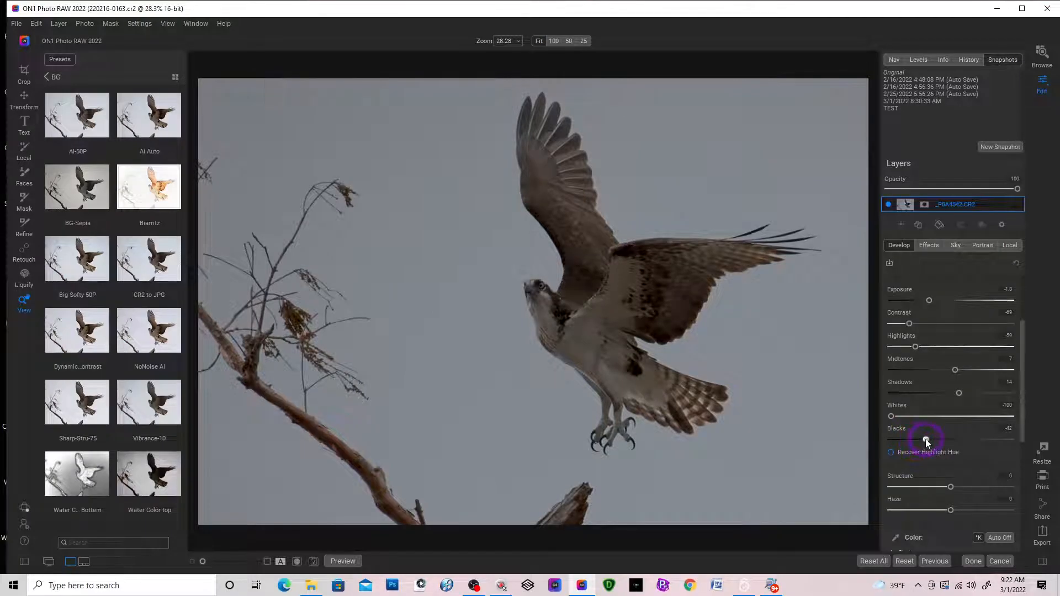
drag(926, 440, 876, 438)
Raise the osprey photo's Structure to 100 and its color Tint to 150
drag(951, 487, 1027, 483)
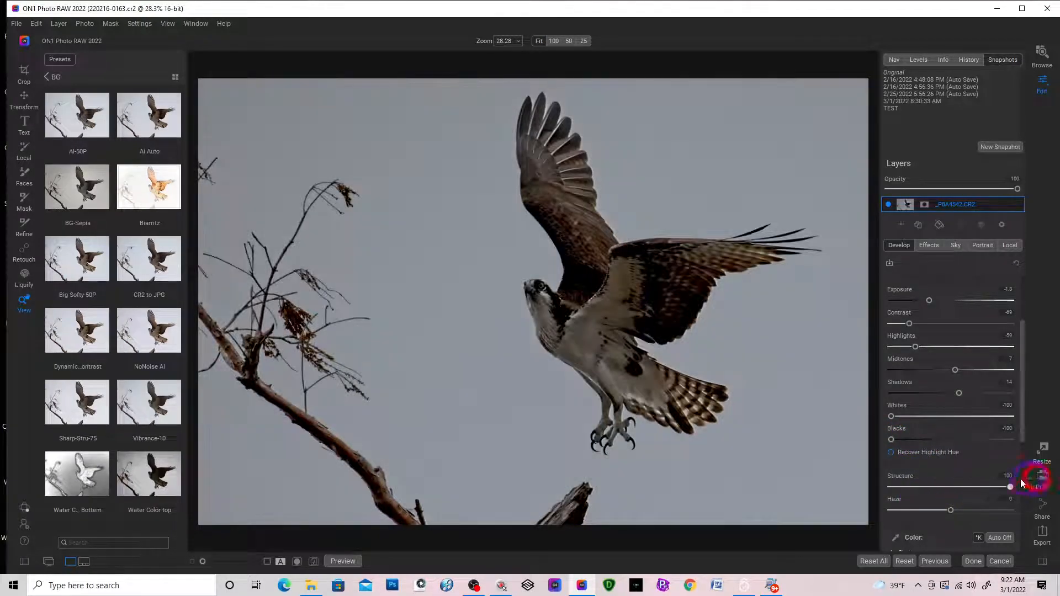
scroll(959, 522, down, 3)
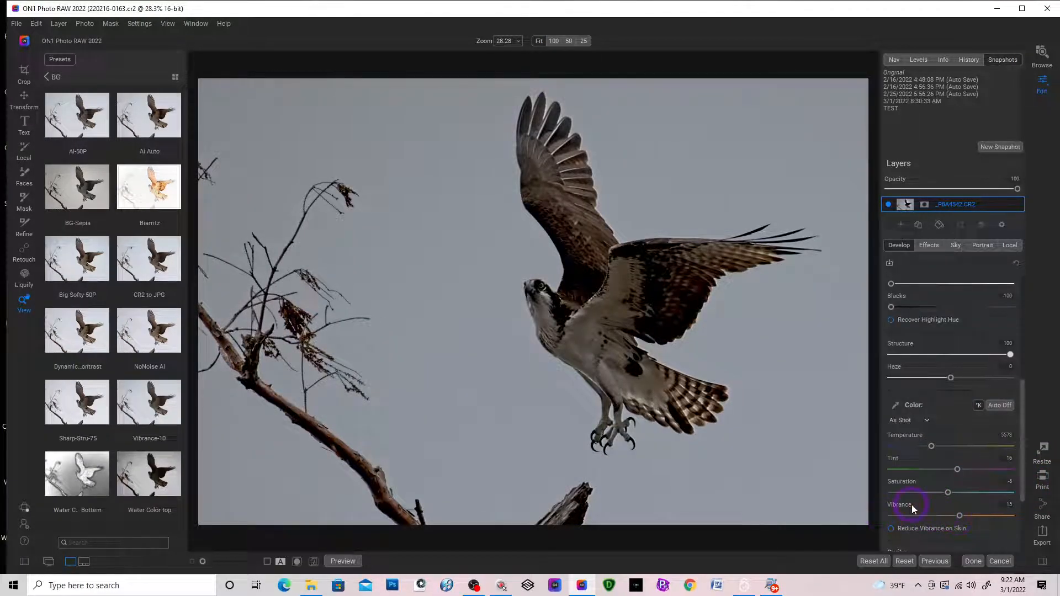
drag(959, 470, 1025, 478)
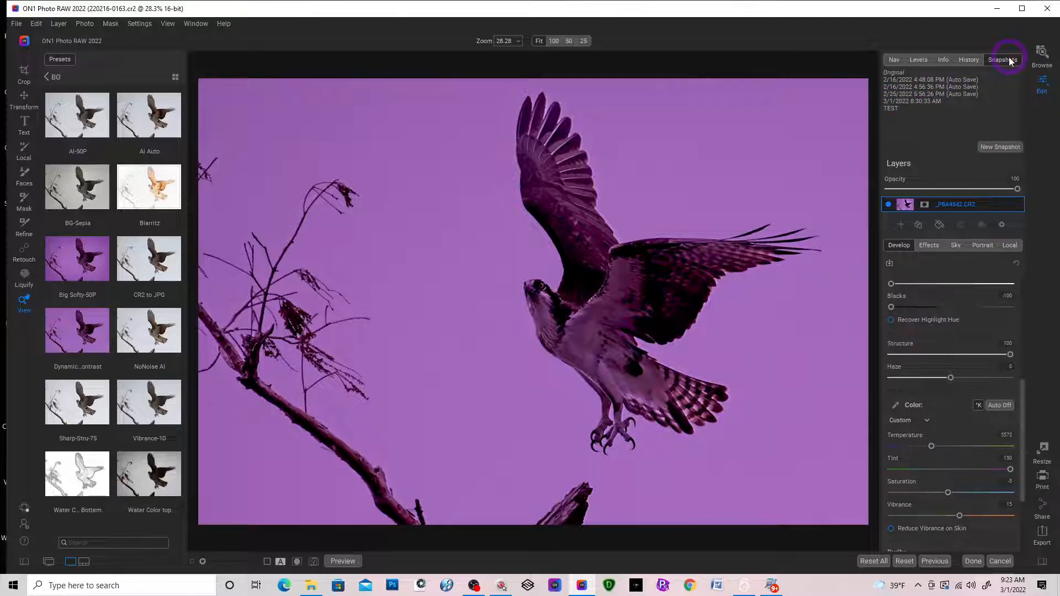
Restore the osprey photo to the TEST snapshot and compare the edit with the original by toggling the preview off and on
click(889, 110)
key(ctrl+z)
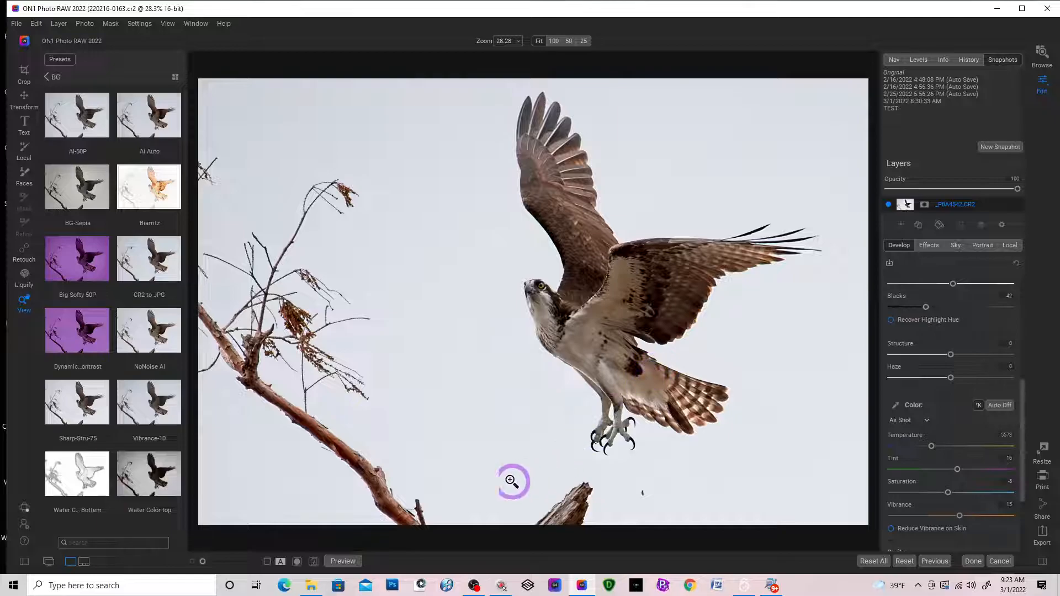
click(342, 561)
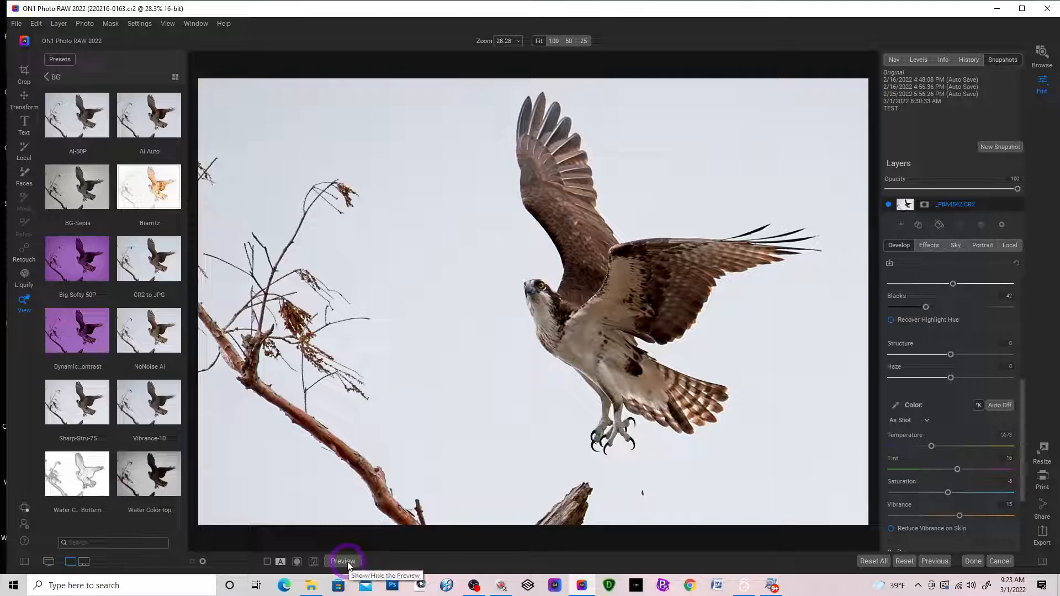
click(343, 560)
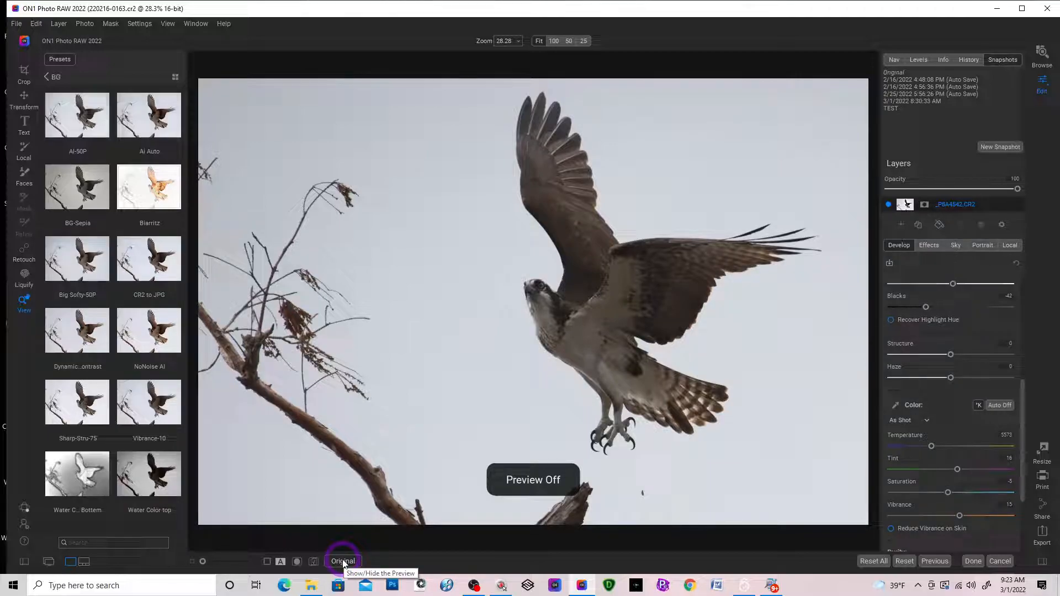
click(343, 562)
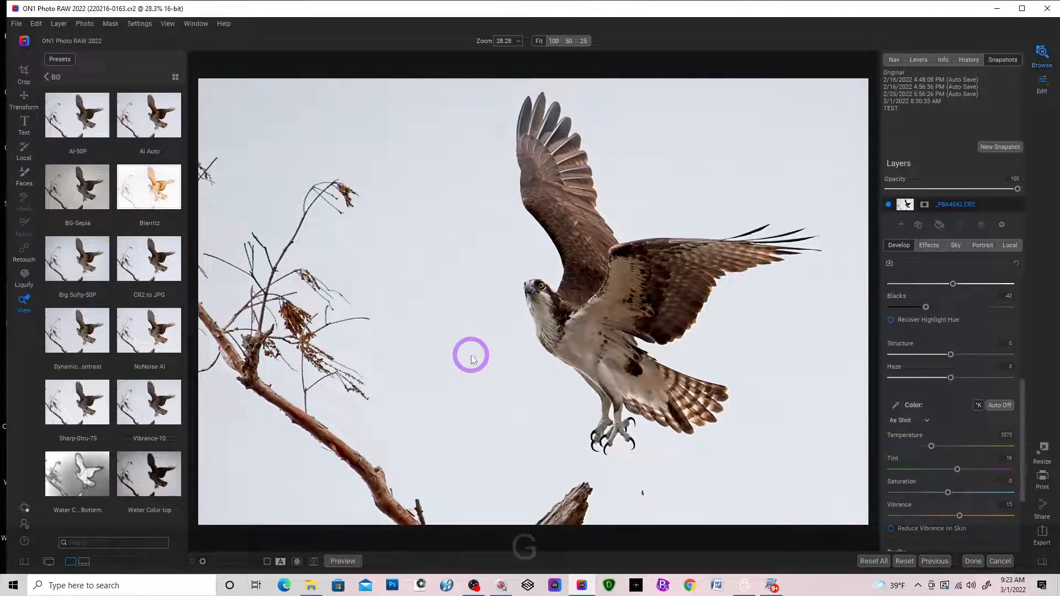
Go back to the Browse thumbnails and view Master Of My Ship.onphoto at full view, returning to the grid when done
key(g)
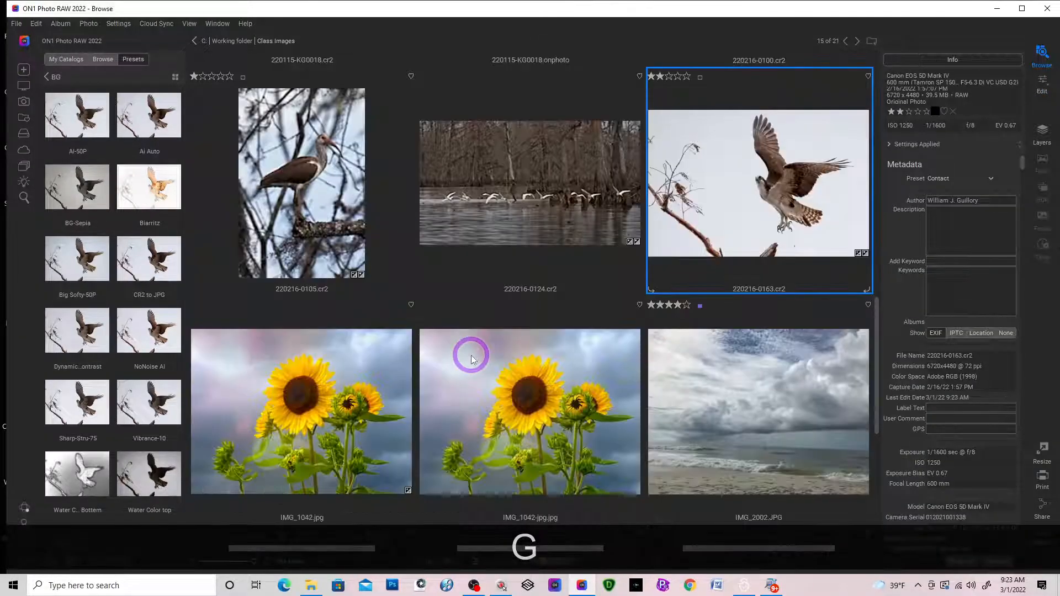
scroll(646, 370, down, 3)
scroll(646, 372, down, 3)
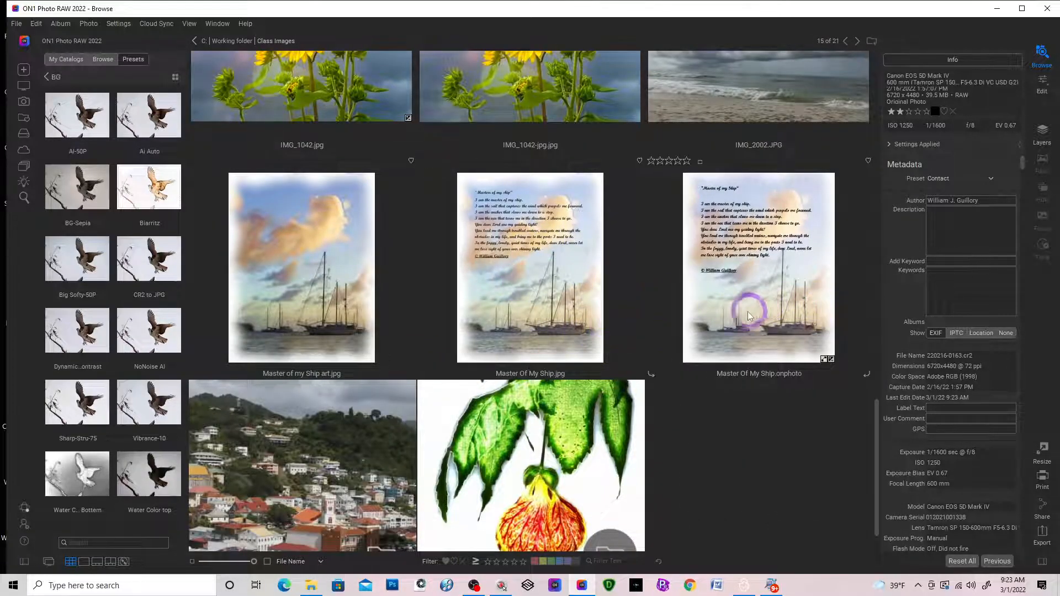
click(757, 293)
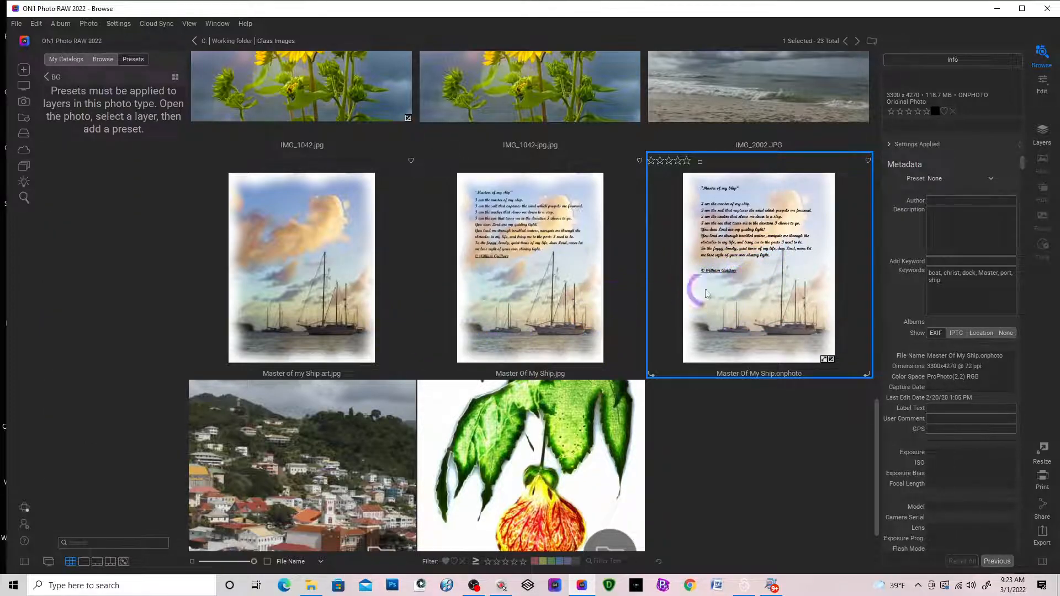
double_click(737, 274)
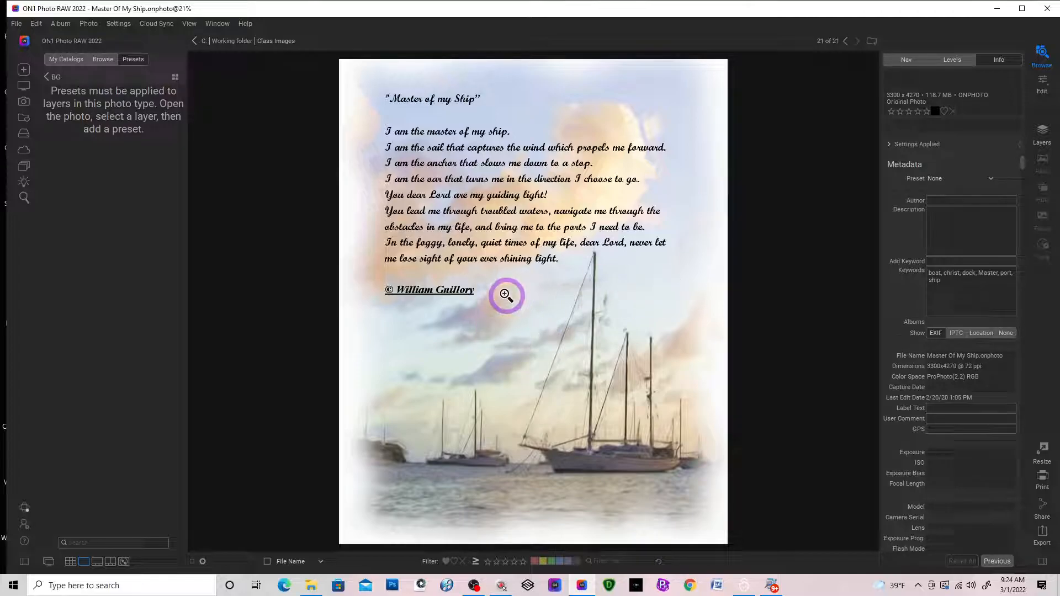
key(g)
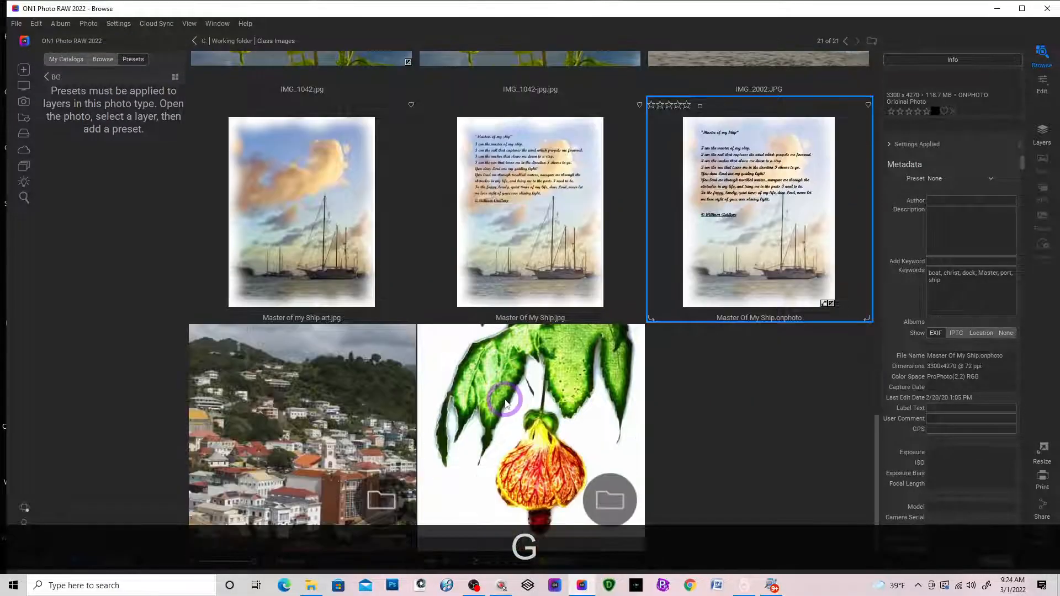
Open the Pano folder and select the photos from 200110-0458.cr2 through 200110-0461.jpg
double_click(316, 412)
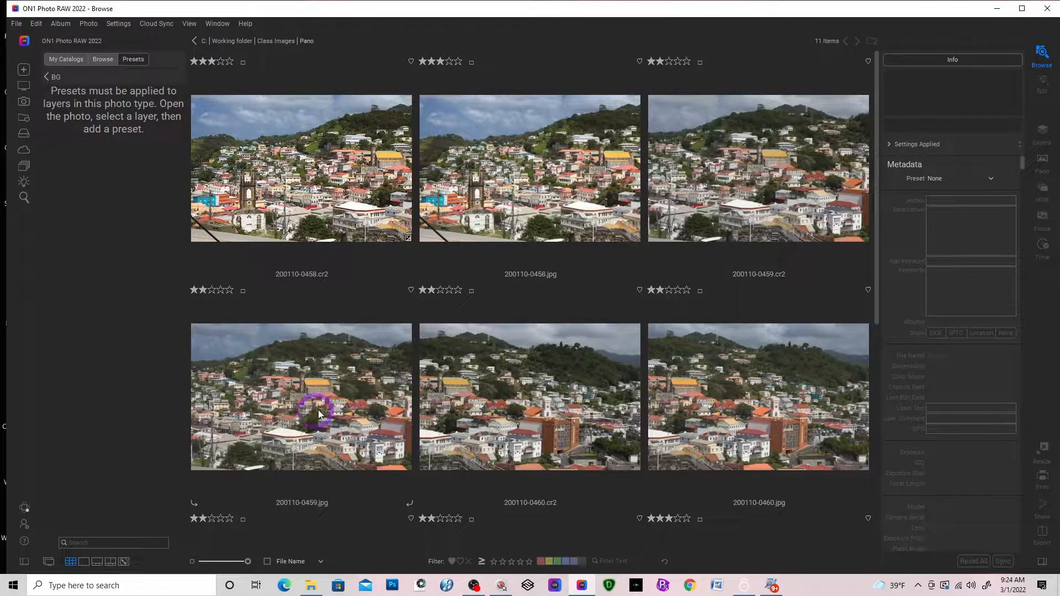
click(284, 154)
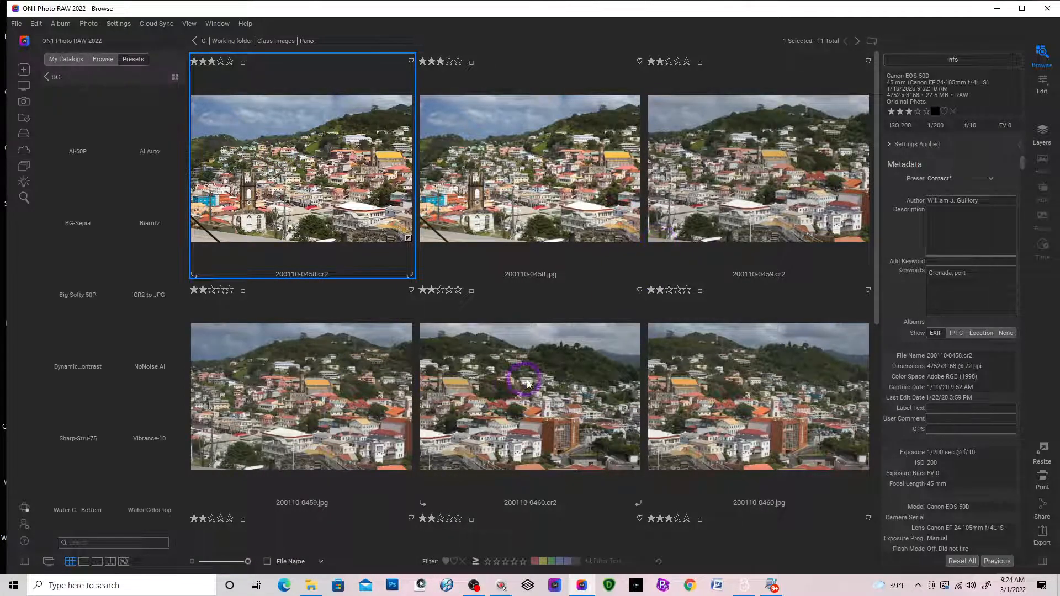
scroll(527, 381, down, 3)
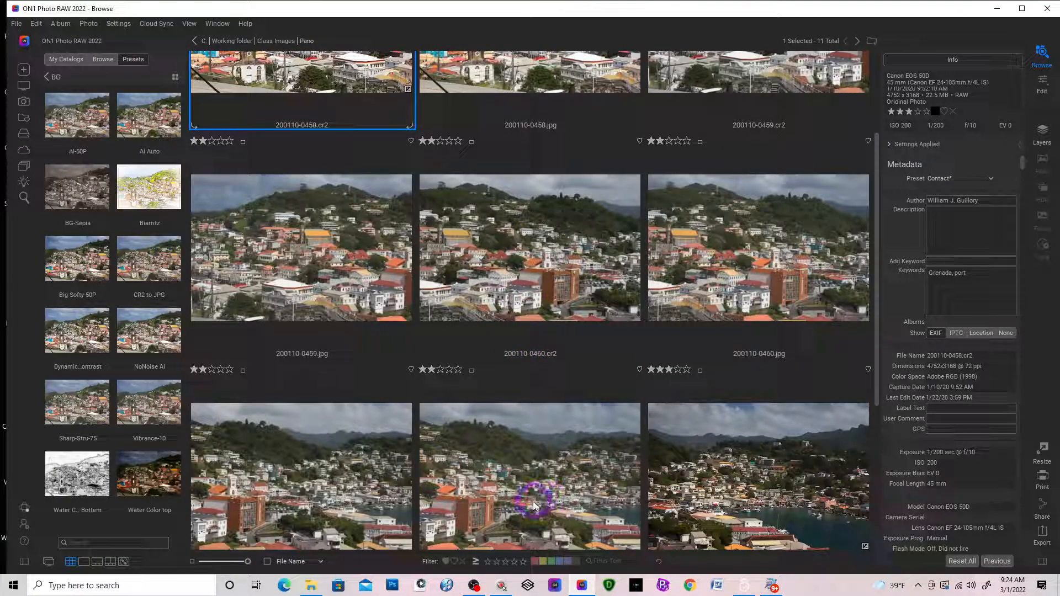
shift+click(535, 477)
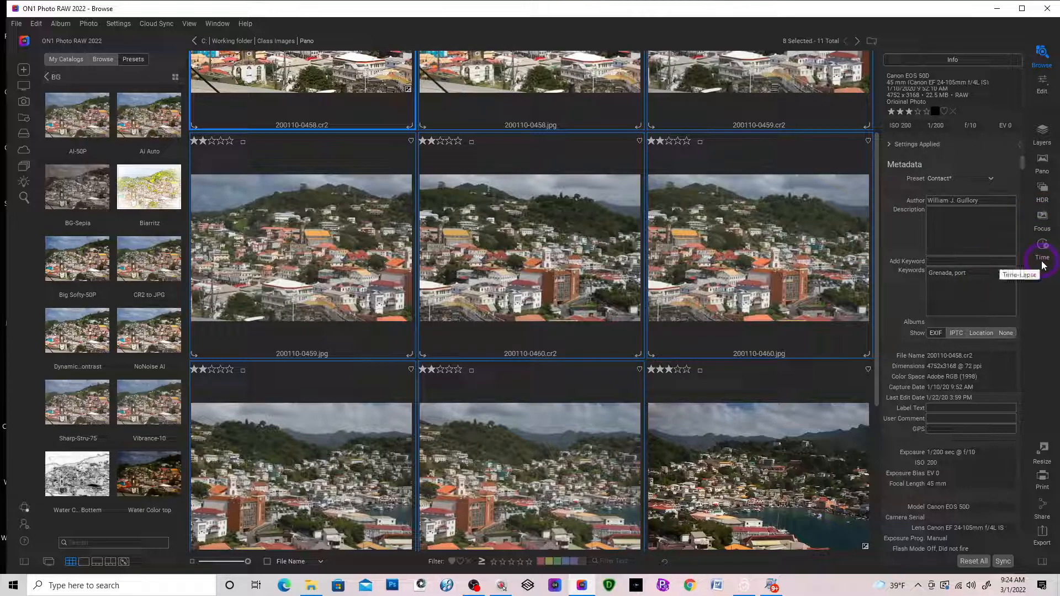
Open the panorama 200110-0463.jpg and view its left end with the church tower at 25% zoom
scroll(765, 420, down, 4)
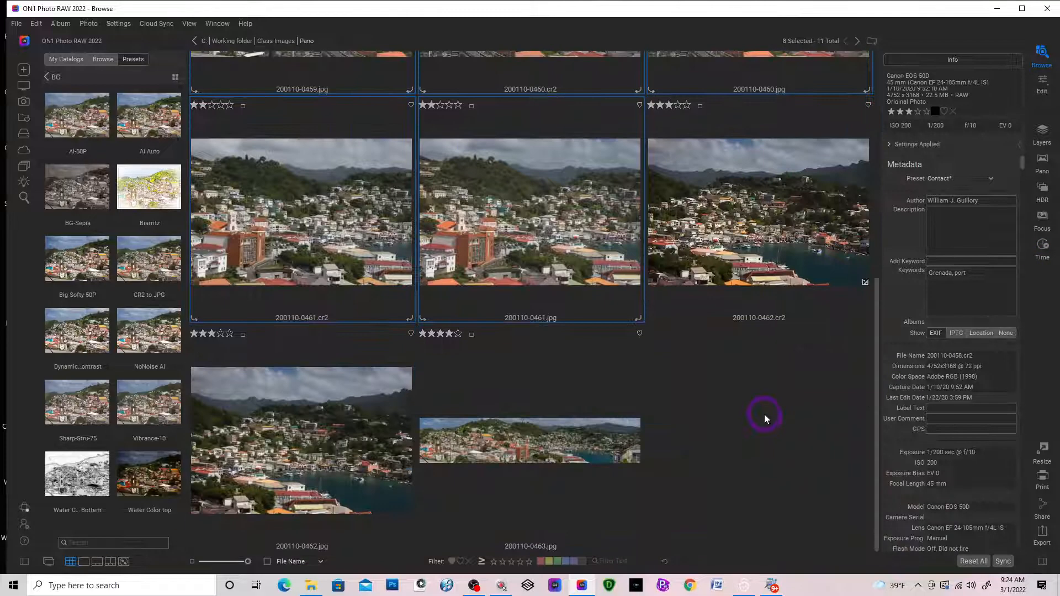
double_click(465, 440)
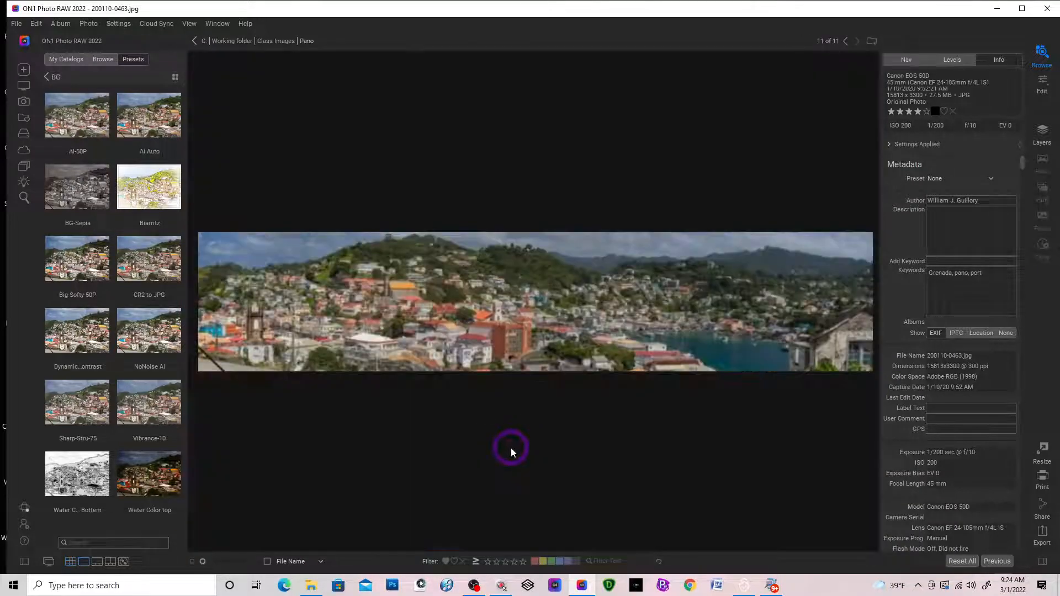
click(907, 62)
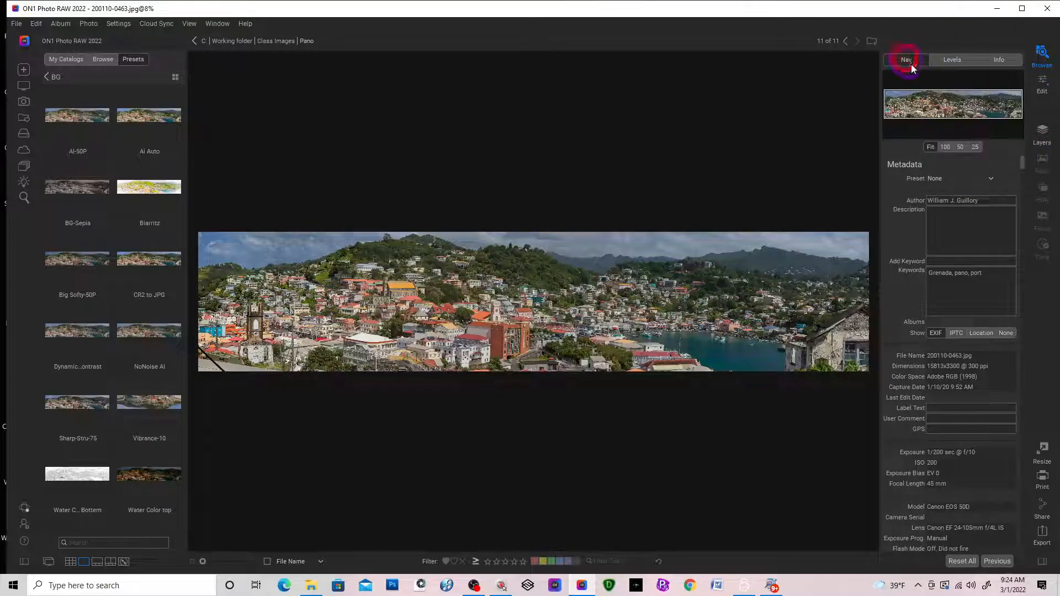
click(976, 148)
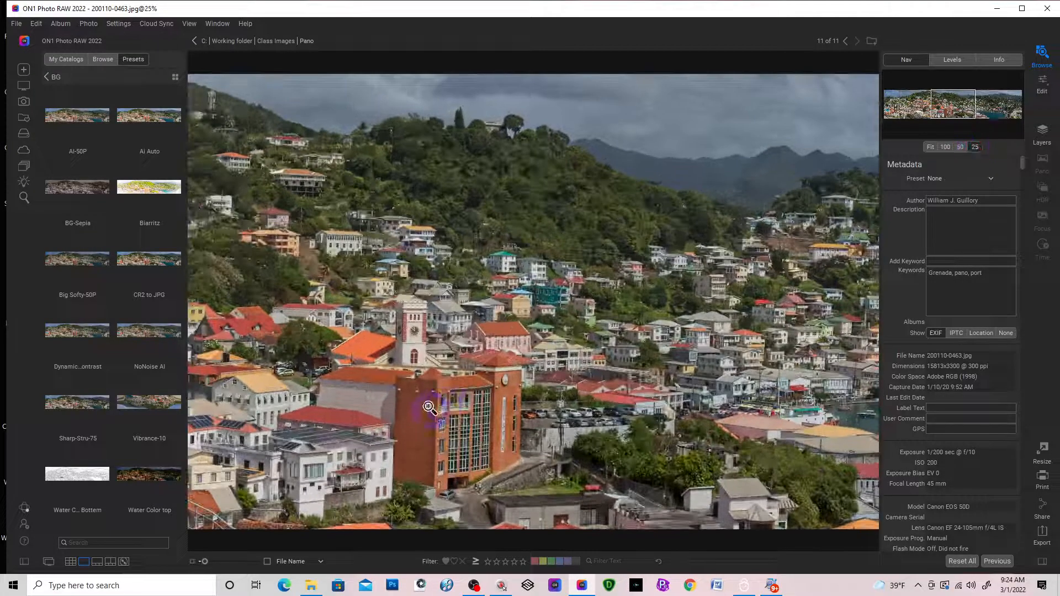
drag(954, 100, 902, 88)
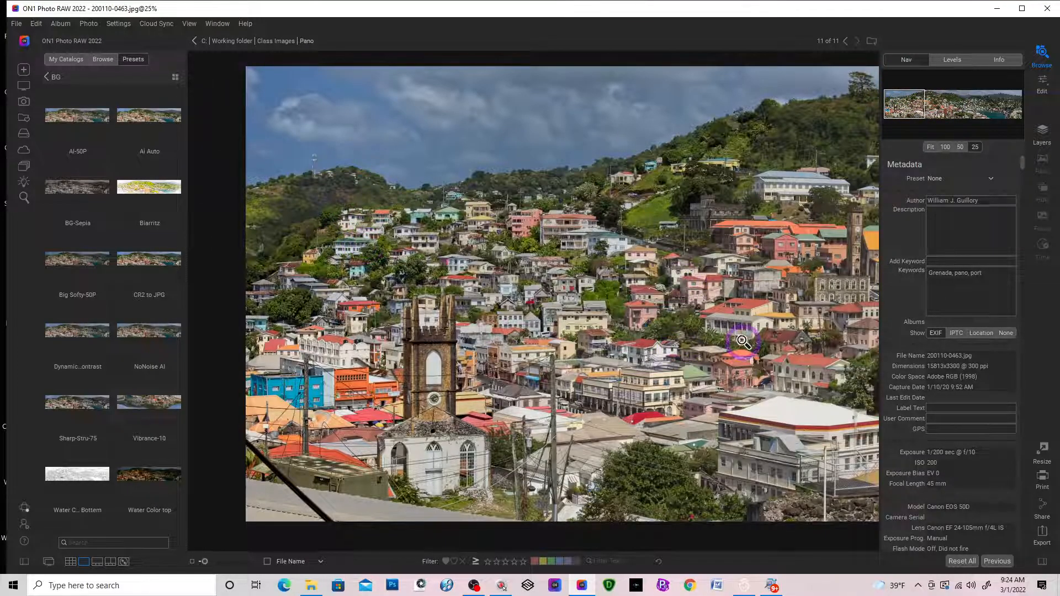
Examine the panorama at 25% zoom from the church tower across to the harbor and back
drag(776, 326, 481, 325)
drag(828, 326, 668, 311)
drag(854, 343, 691, 334)
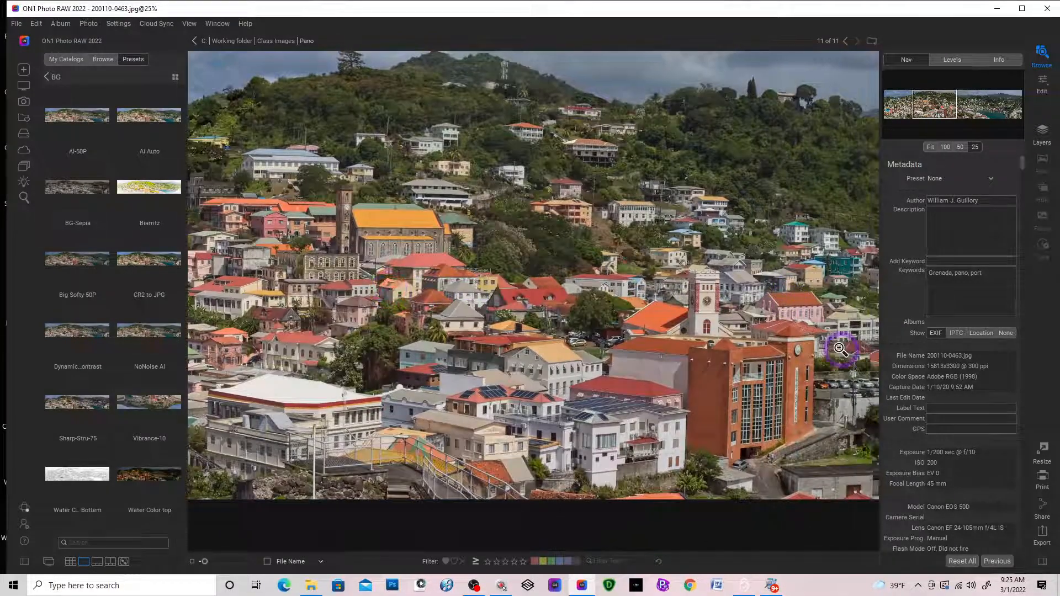
drag(842, 338, 665, 311)
drag(831, 316, 328, 296)
drag(830, 319, 748, 275)
drag(840, 315, 300, 324)
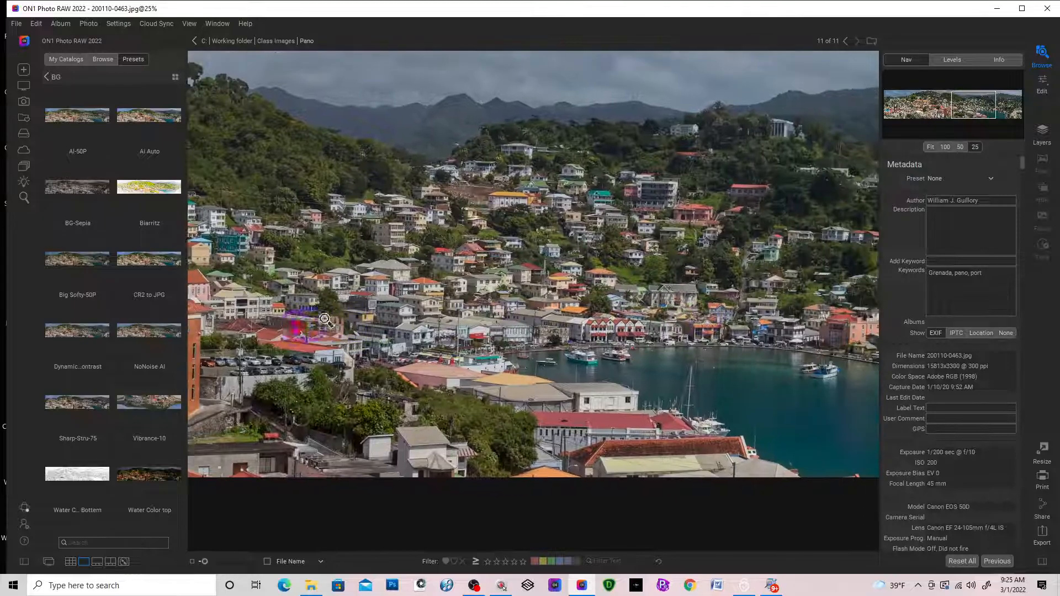
drag(798, 299, 729, 293)
drag(829, 298, 293, 279)
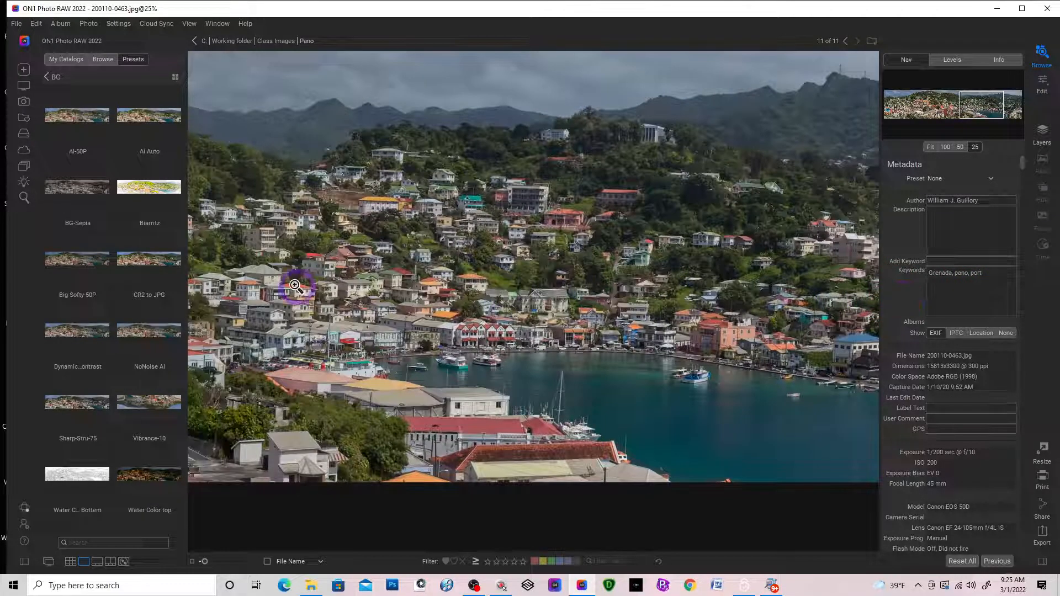
drag(503, 287, 888, 308)
drag(237, 303, 778, 357)
drag(407, 331, 829, 316)
drag(391, 308, 498, 314)
drag(254, 288, 530, 319)
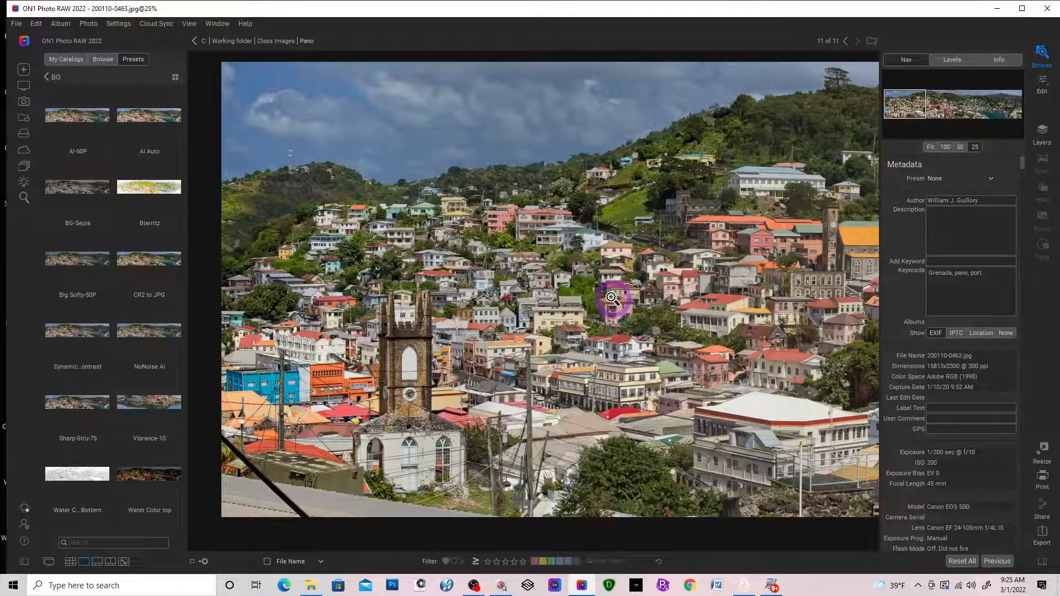
Inspect the panorama's hillside houses at 100%, fit the whole image in view, and return to the thumbnail grid
click(613, 298)
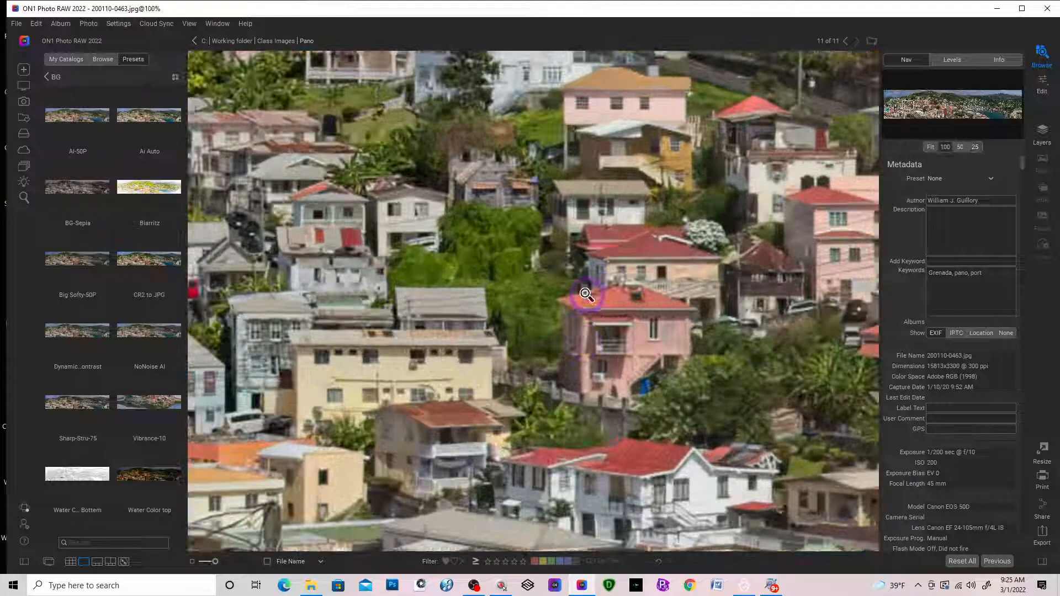
click(586, 327)
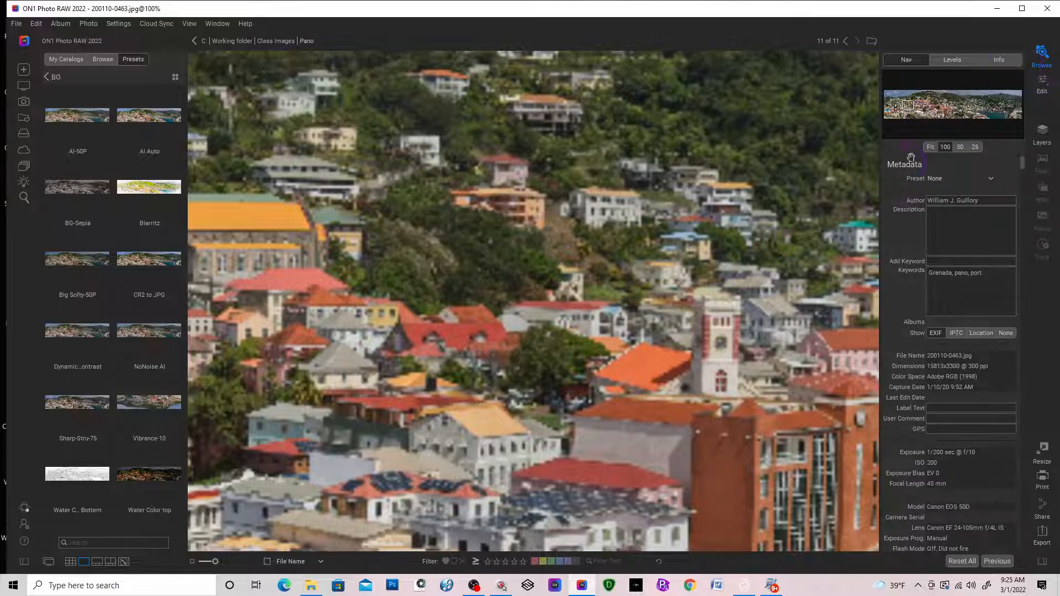
click(930, 147)
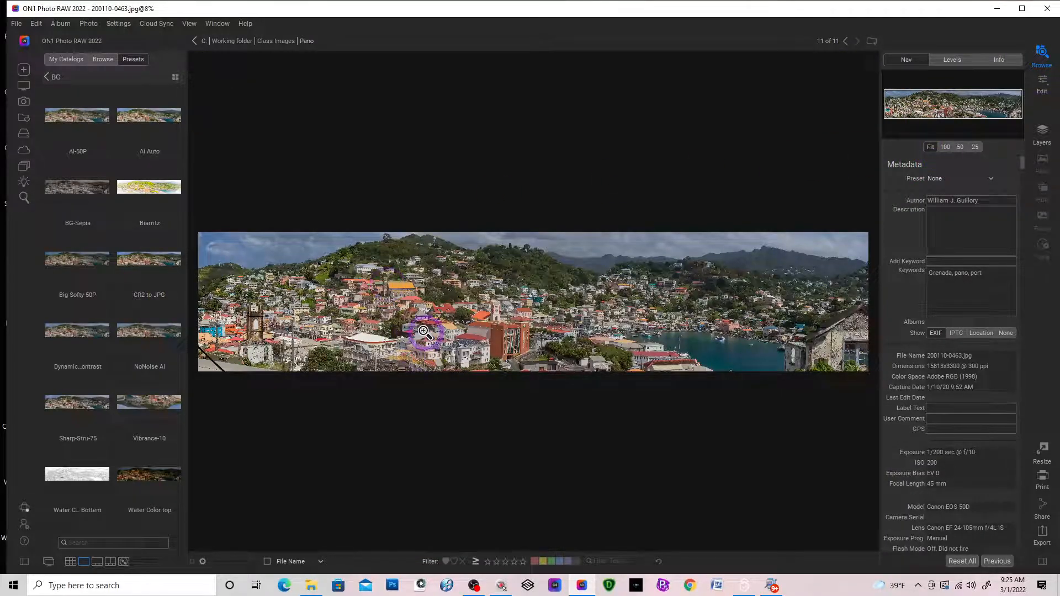
key(g)
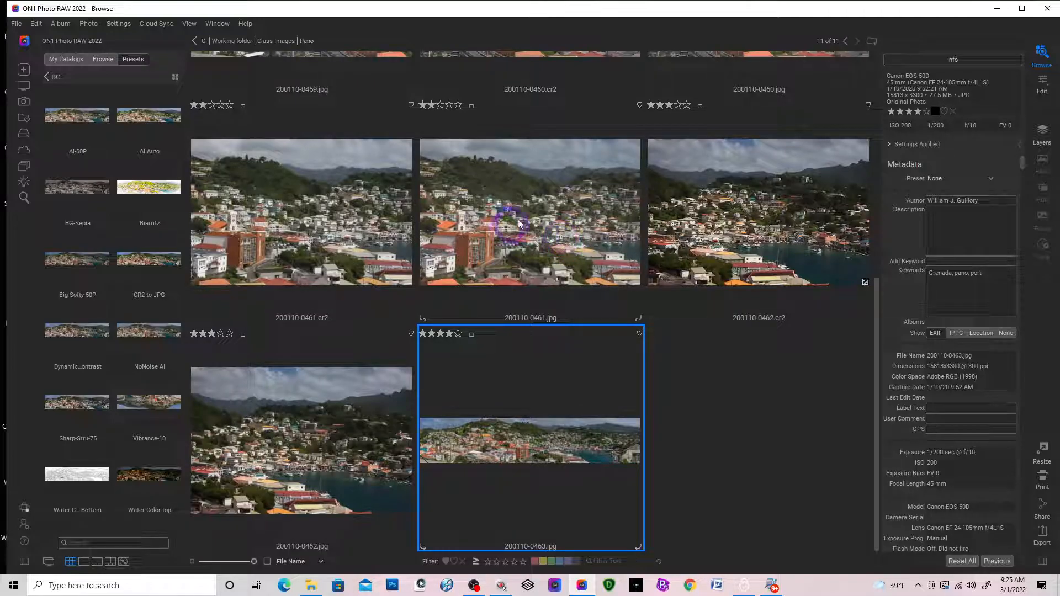
Go back to the Class Images folder and open its Watercolor subfolder
click(277, 41)
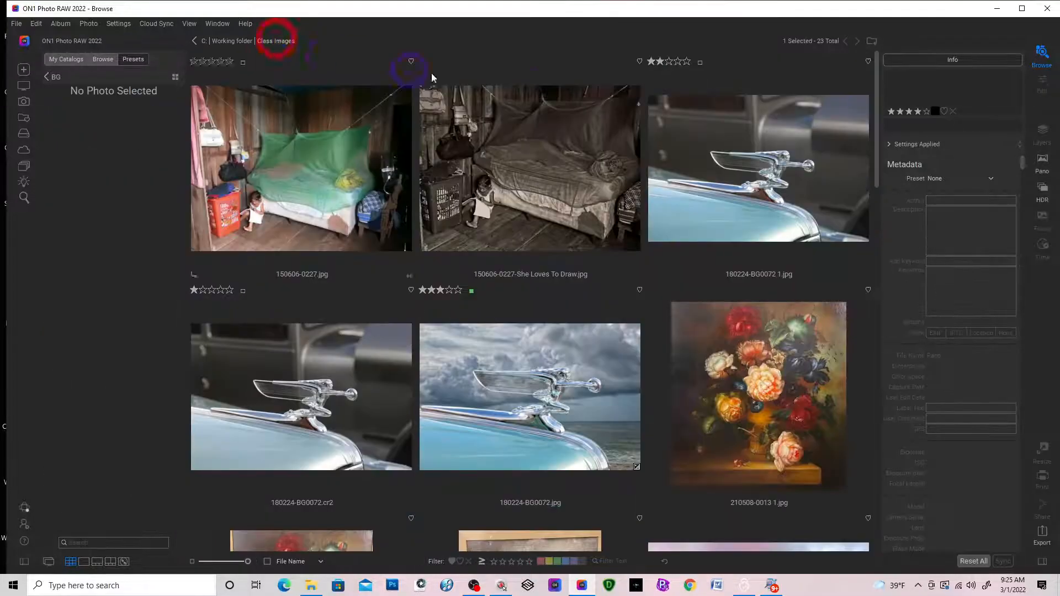
scroll(599, 401, down, 10)
scroll(605, 399, down, 5)
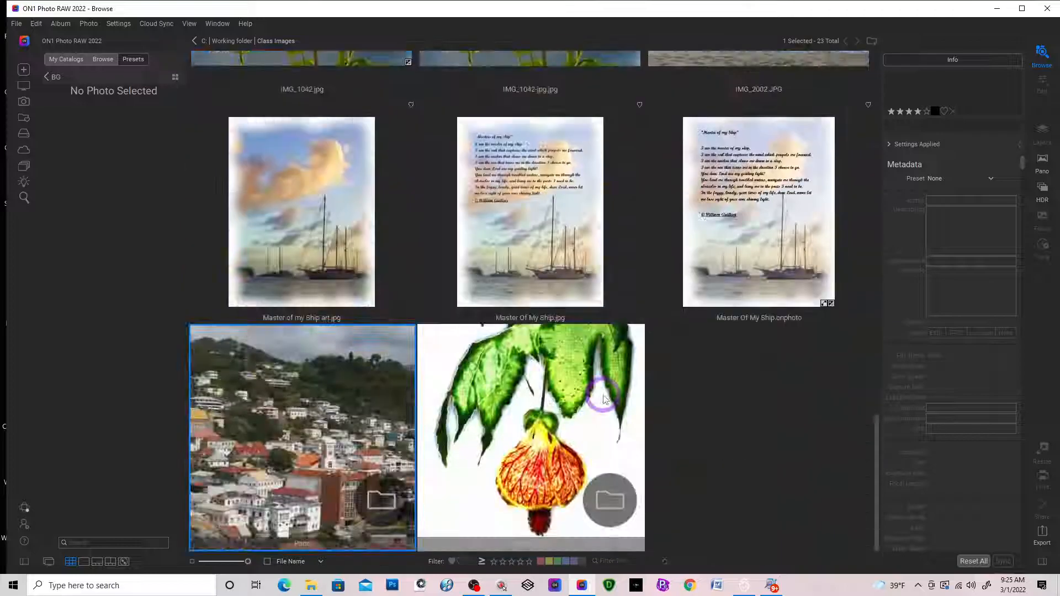
double_click(519, 455)
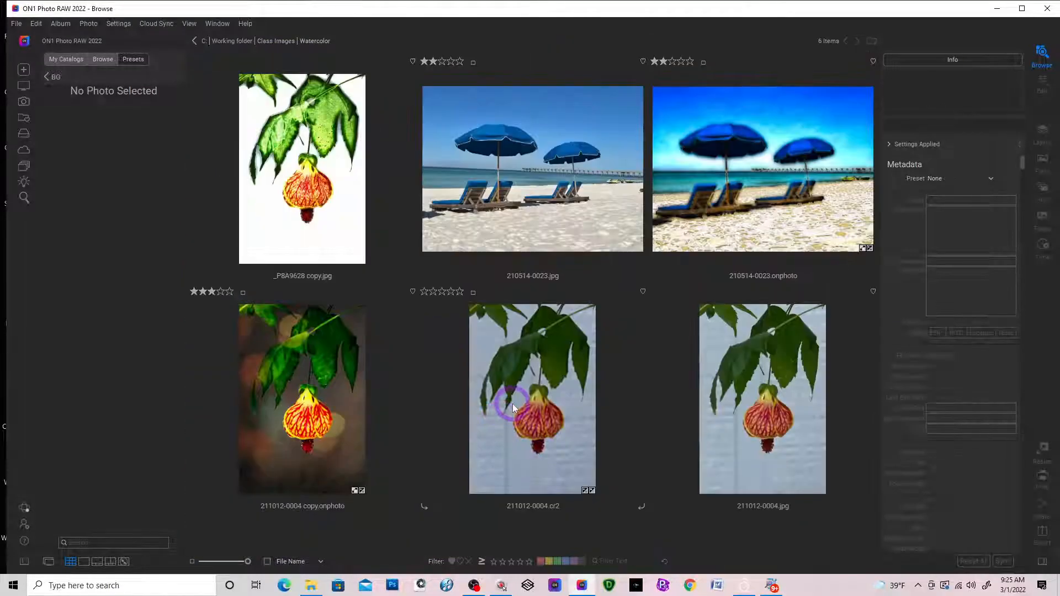
View the beach umbrella photo 210514-0023.jpg and its watercolor version 210514-0023.onphoto full size, then return to the thumbnails
click(513, 174)
double_click(513, 176)
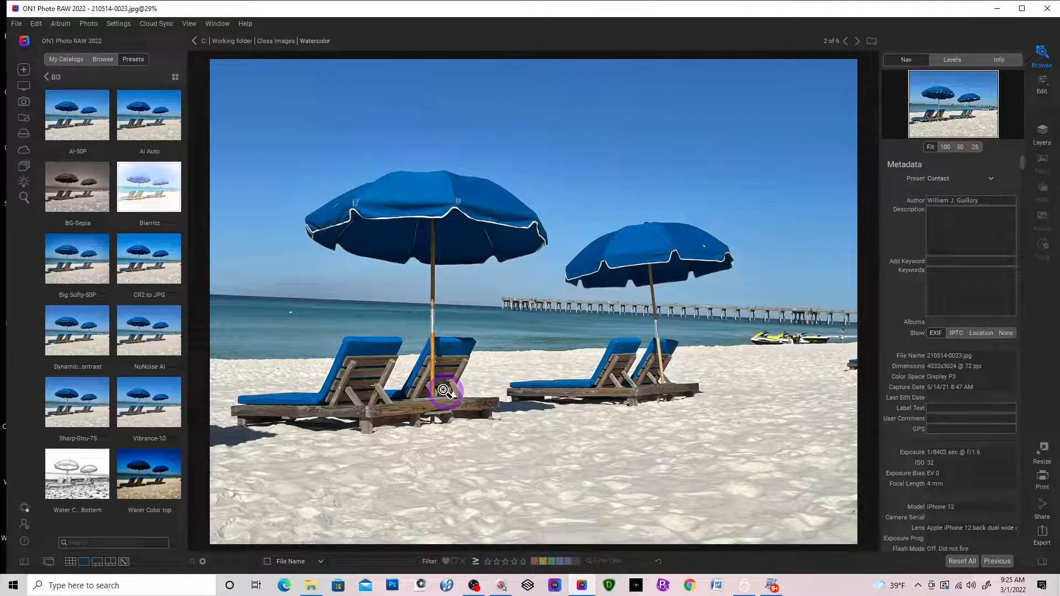
key(Right)
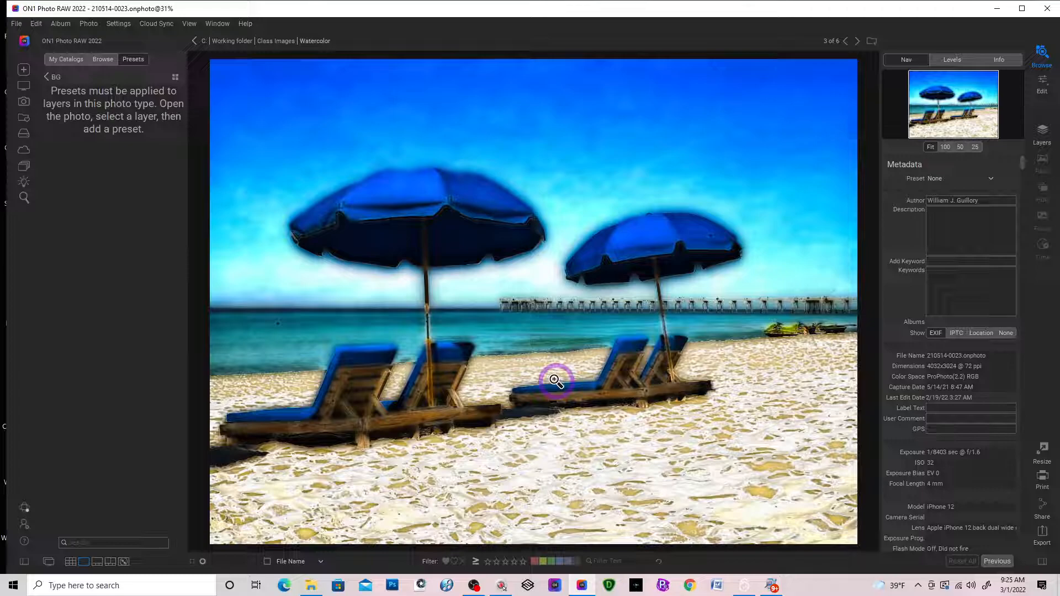
key(g)
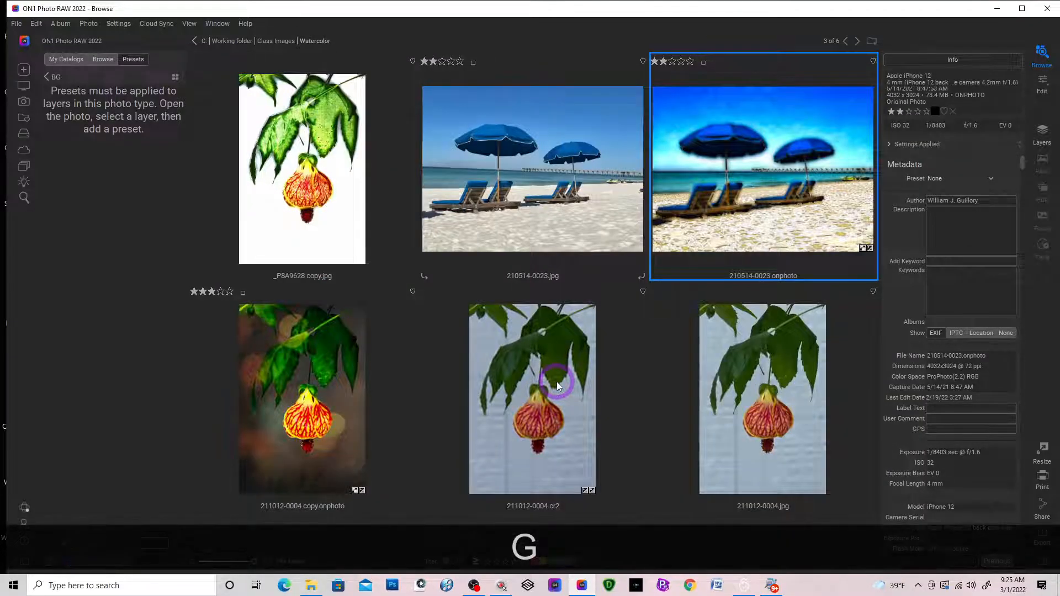